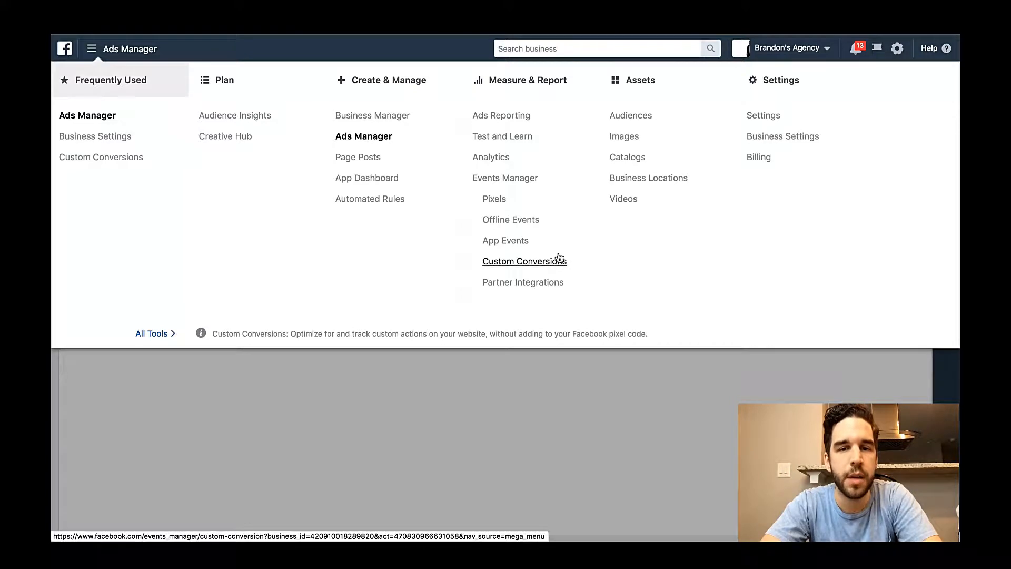
left_click(501, 206)
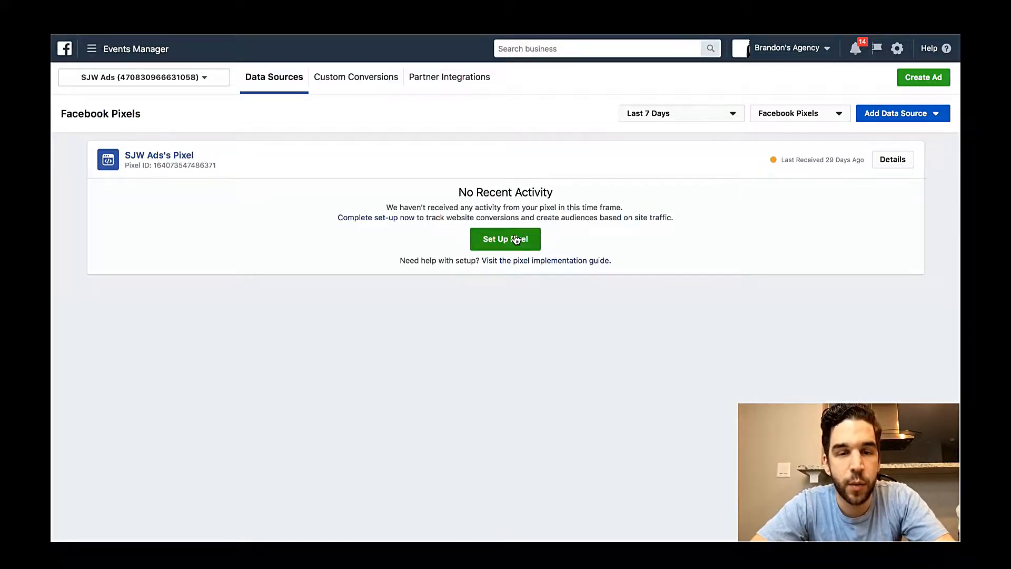
left_click(516, 240)
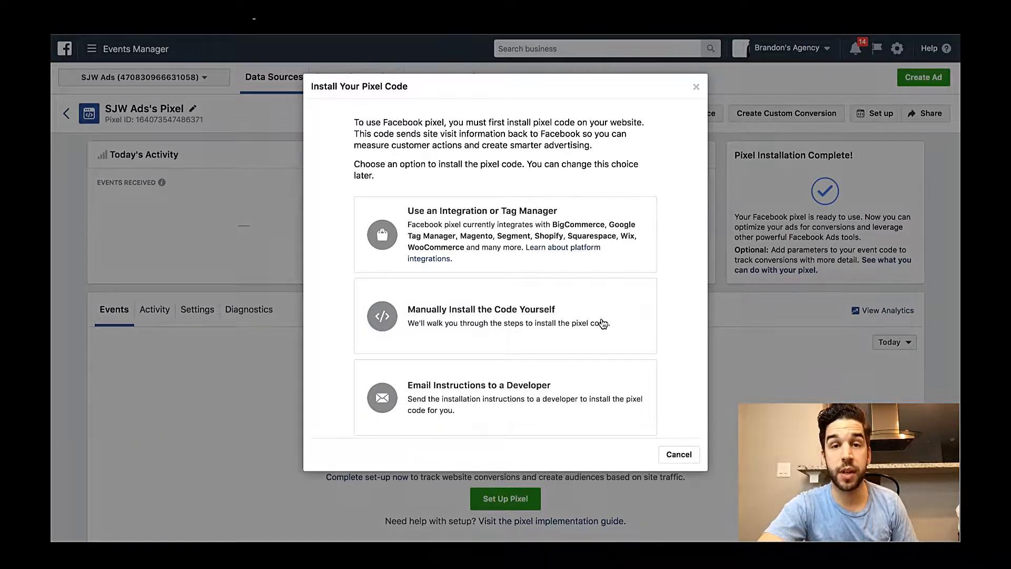
left_click(603, 322)
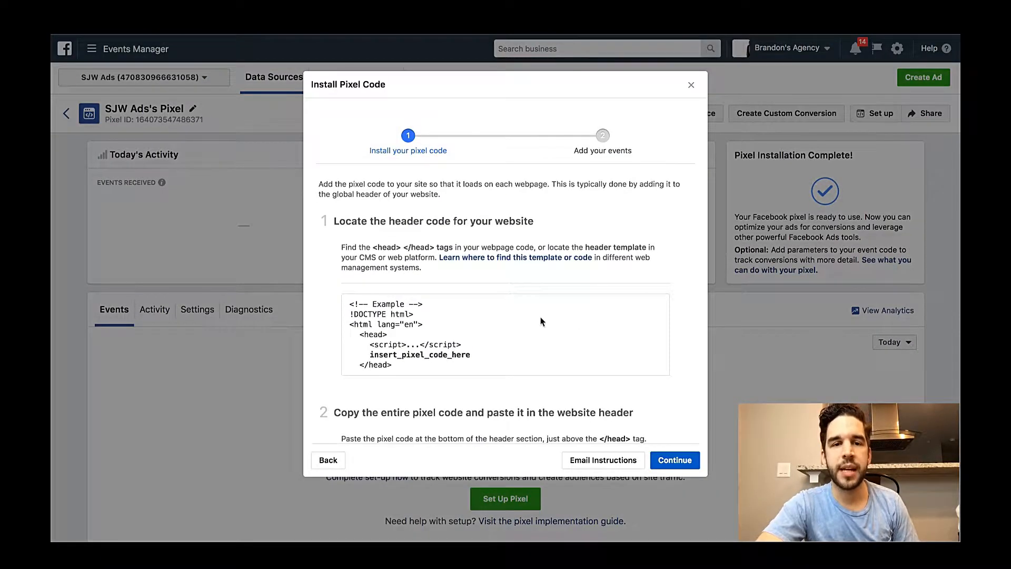
Step: Copy the entire Facebook pixel code to the clipboard, leaving advanced matching off
scroll(485, 333, "down", 3)
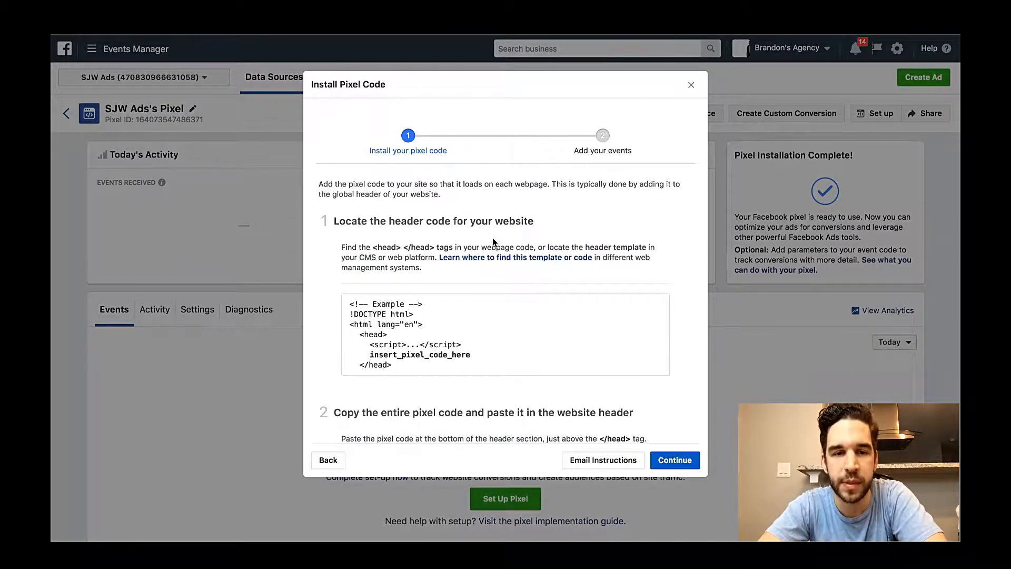
scroll(411, 303, "down", 2)
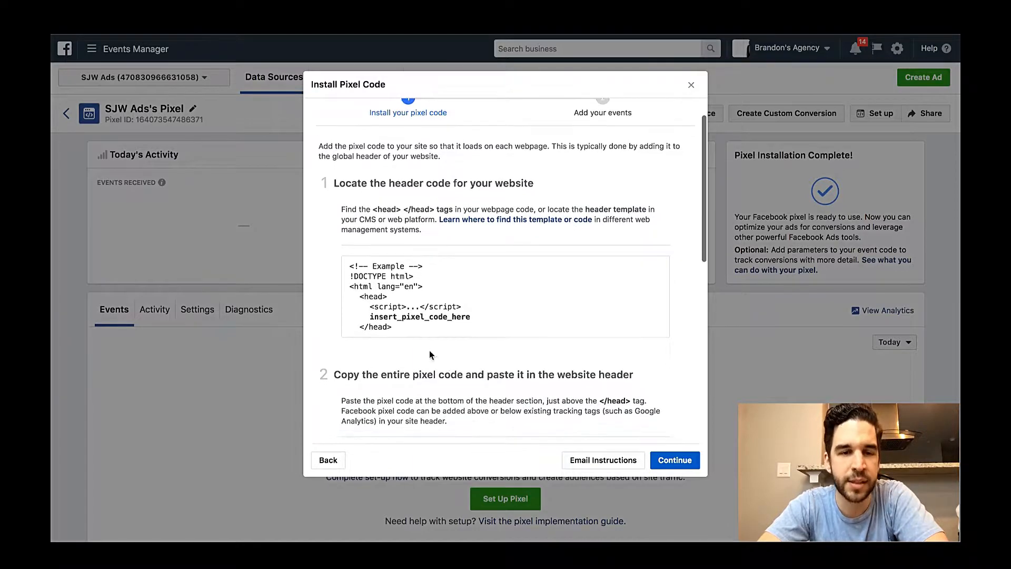
scroll(401, 286, "down", 8)
mouse_move(358, 224)
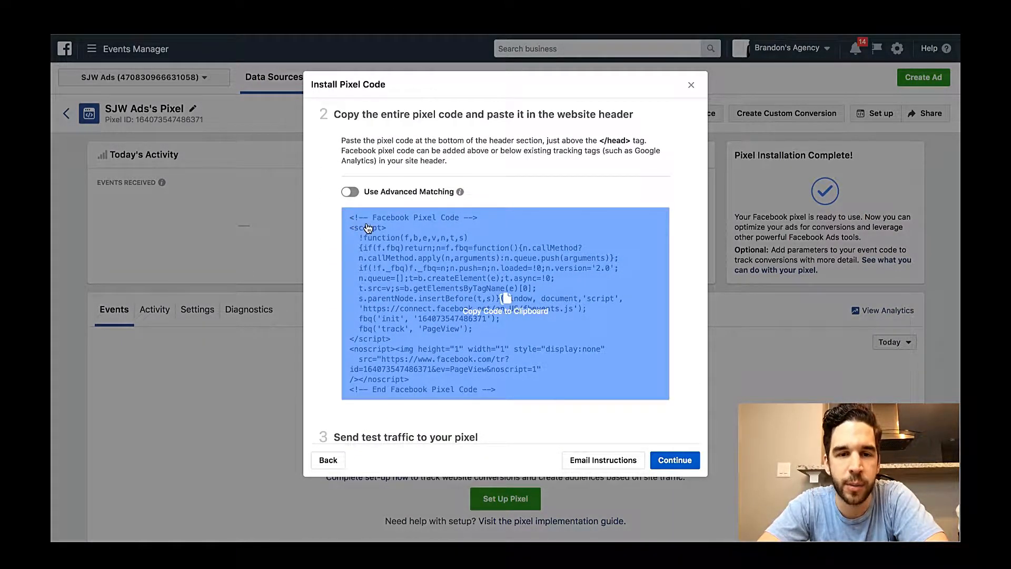
left_click(507, 296)
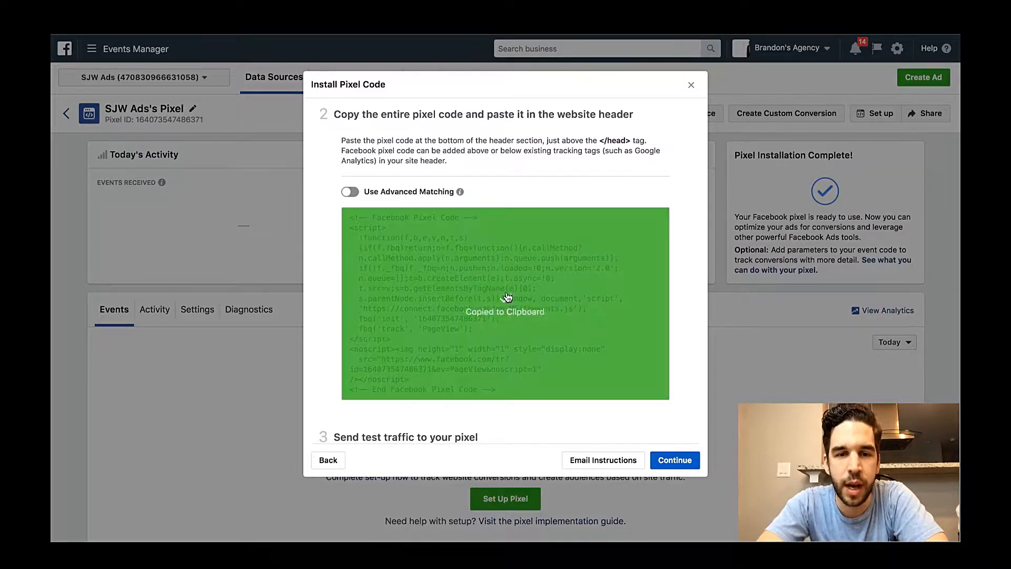
scroll(507, 296, "down", 5)
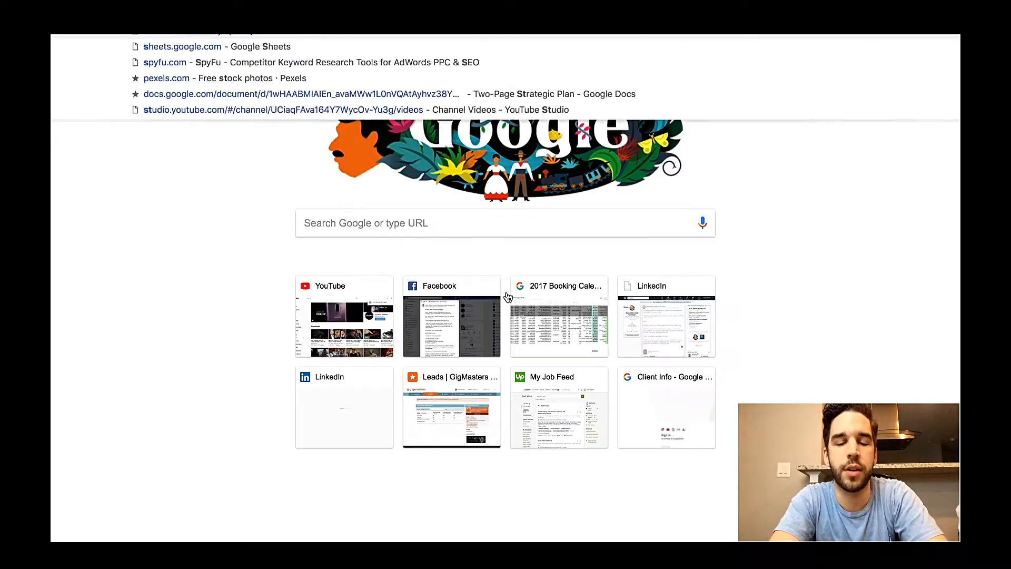
Step: Switch to the Stiles, Johnson, and Wayne site's WordPress dashboard and open the page for adding new plugins
type("stiles")
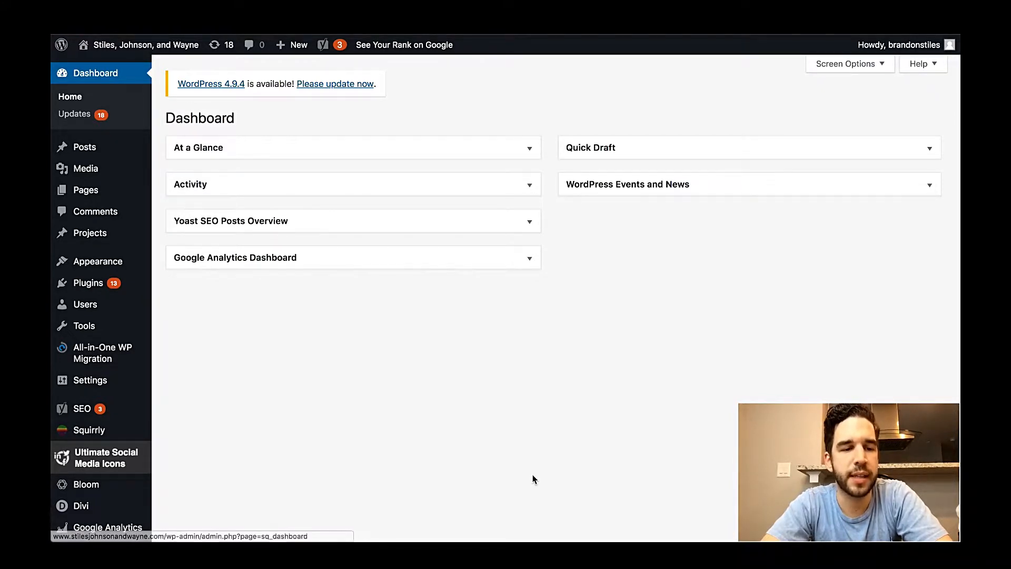
mouse_move(111, 395)
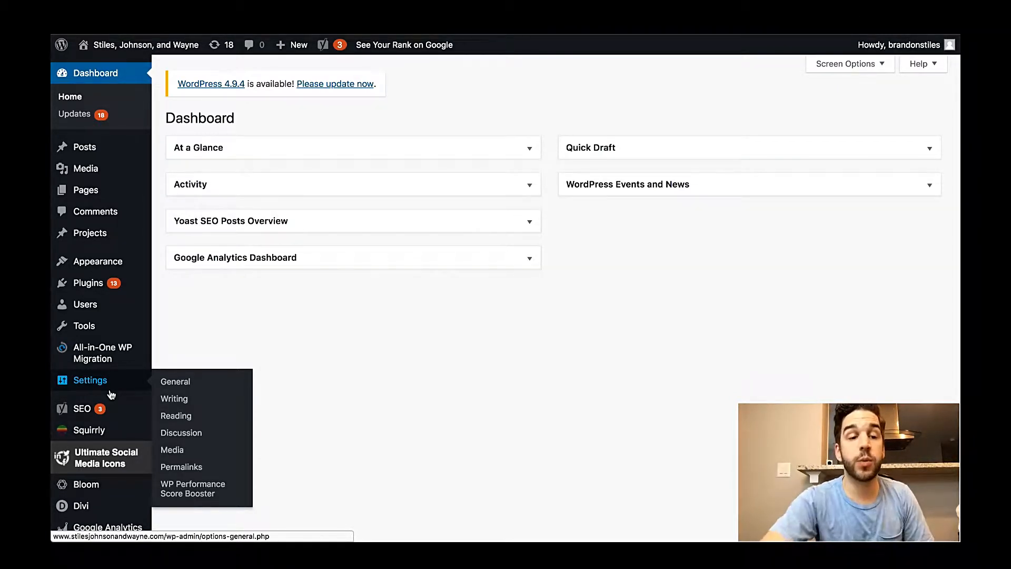
scroll(109, 485, "down", 2)
mouse_move(114, 473)
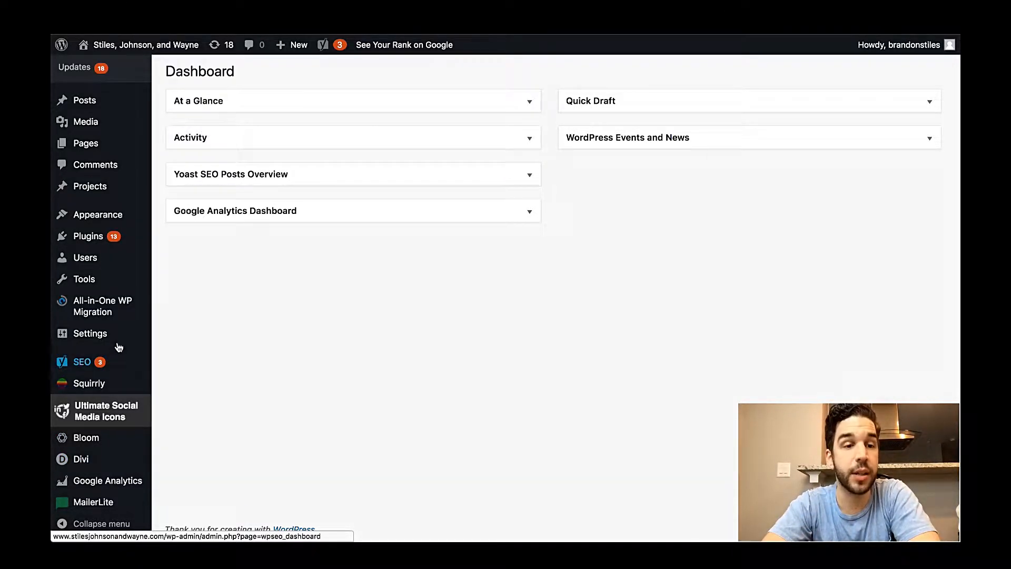
mouse_move(119, 345)
mouse_move(94, 240)
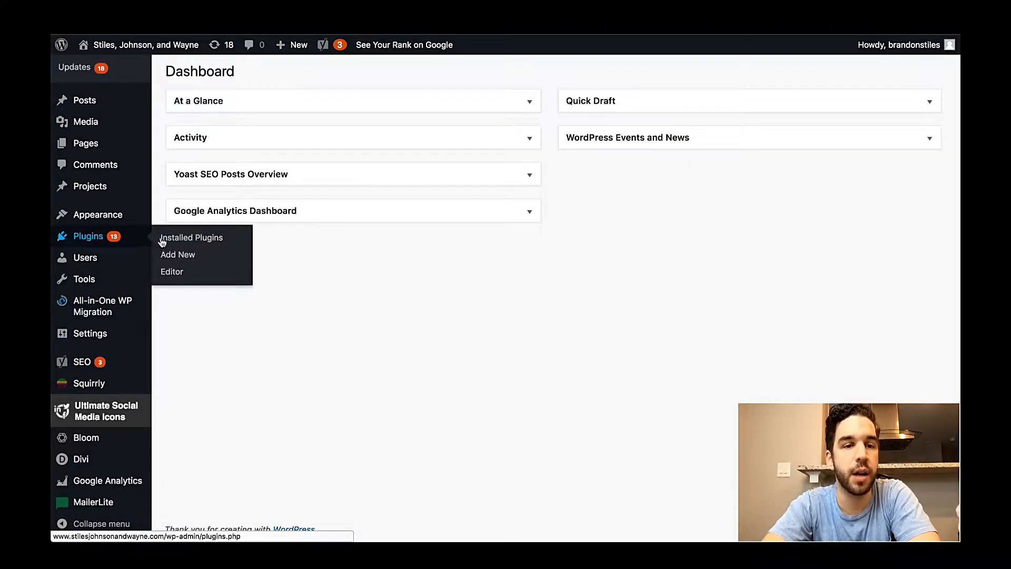
left_click(183, 256)
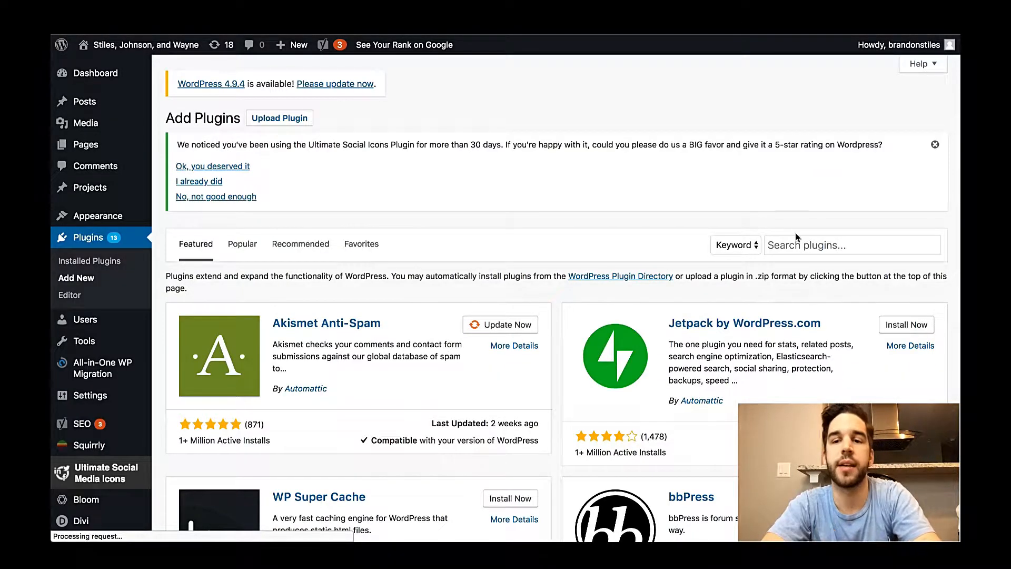
Step: Search the plugins for "pixelyoursite", then update and activate Facebook Pixel by PixelYourSite
left_click(791, 246)
type("pixelsyoursite")
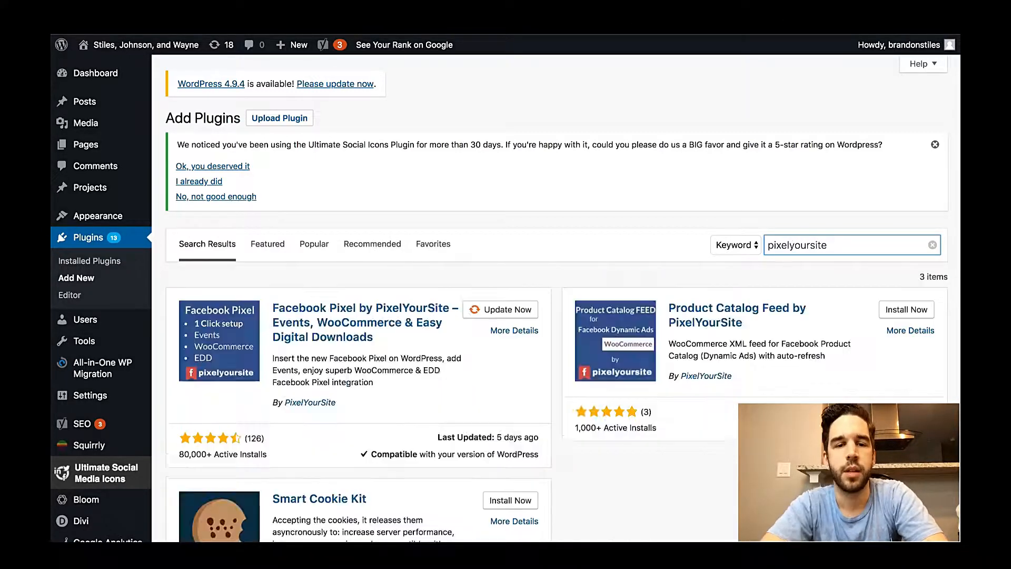
scroll(326, 373, "down", 3)
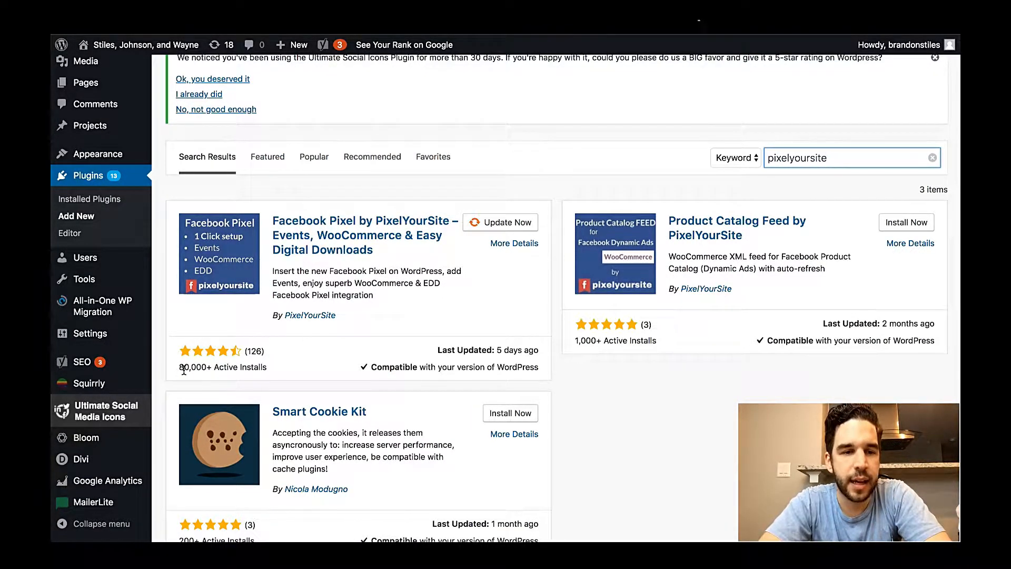
left_click(514, 226)
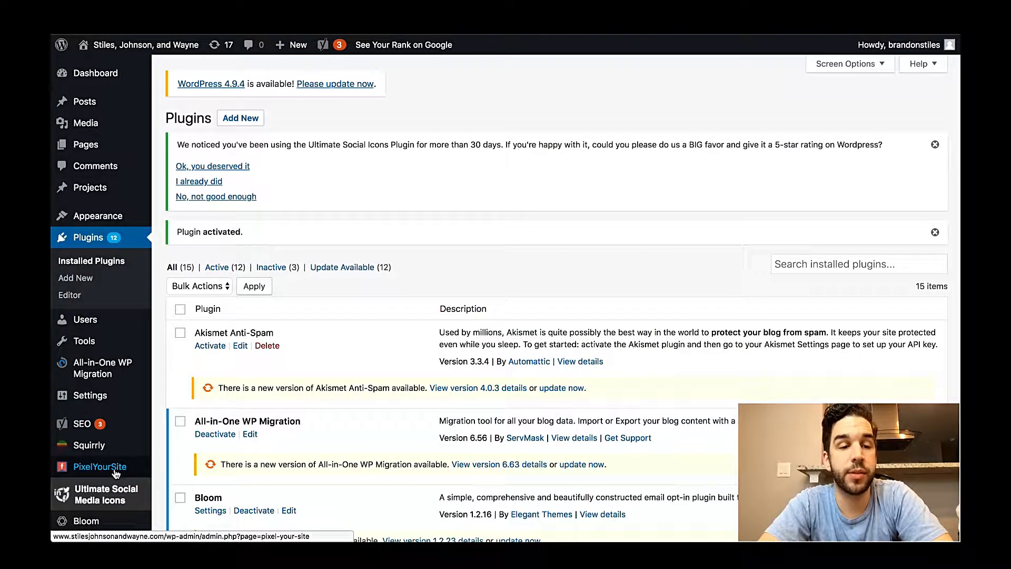
Step: Open the PixelYourSite plugin settings and dismiss the Ultimate Social Icons rating notice
left_click(116, 472)
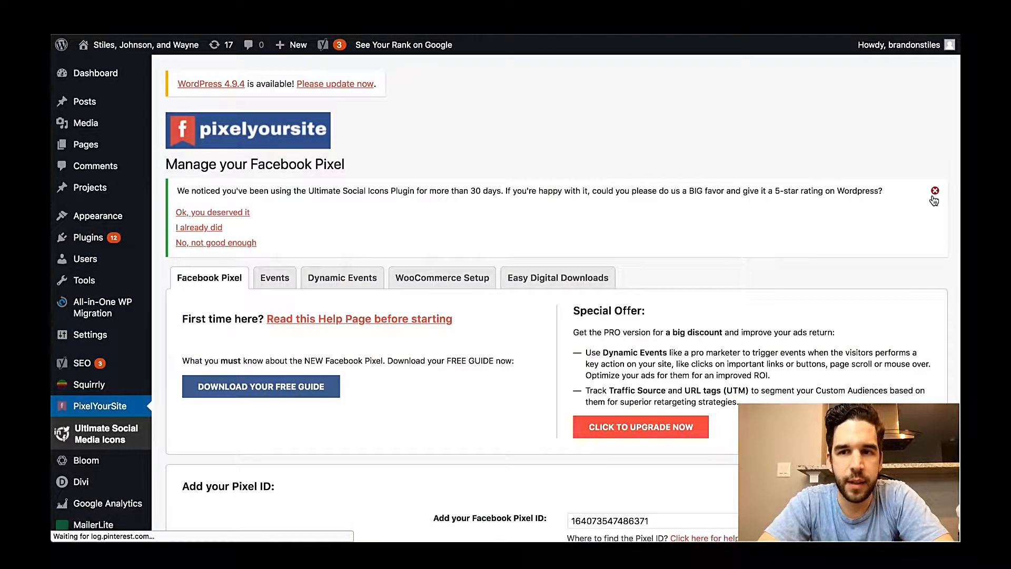
left_click(935, 192)
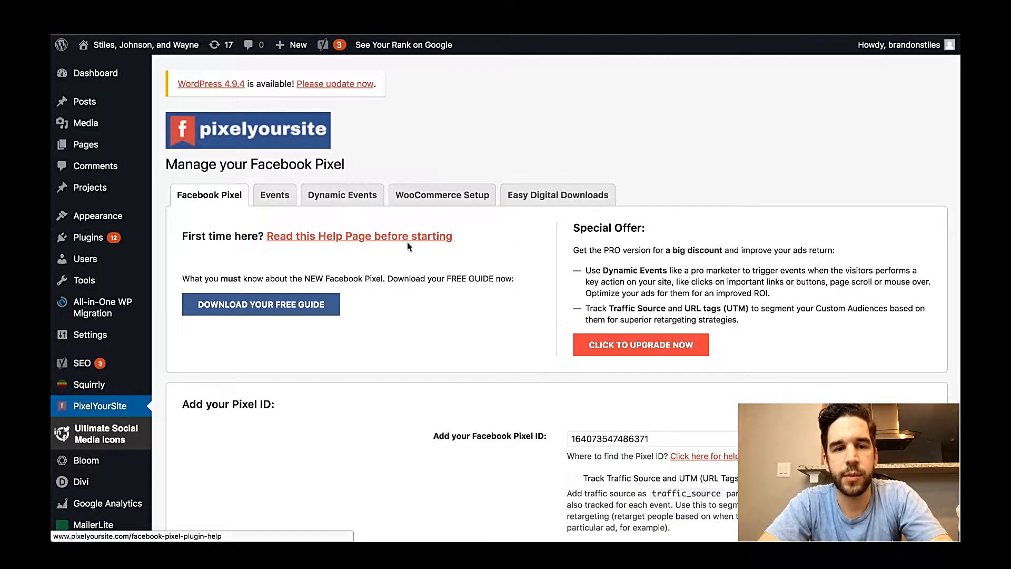
scroll(602, 340, "down", 2)
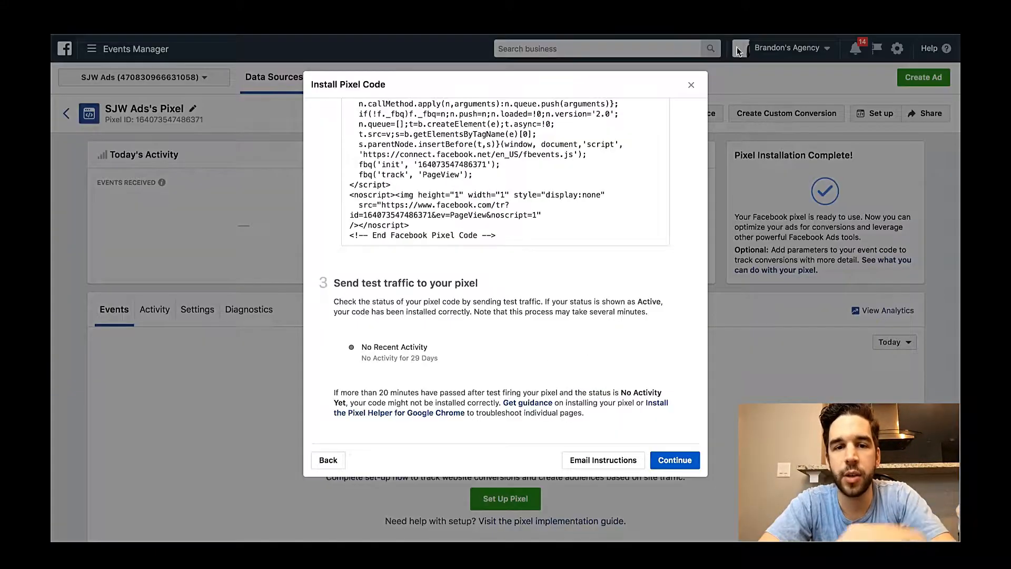
Step: Try to replace the Facebook Pixel ID in PixelYourSite, and look for the ID in the Facebook pixel code
scroll(507, 223, "up", 3)
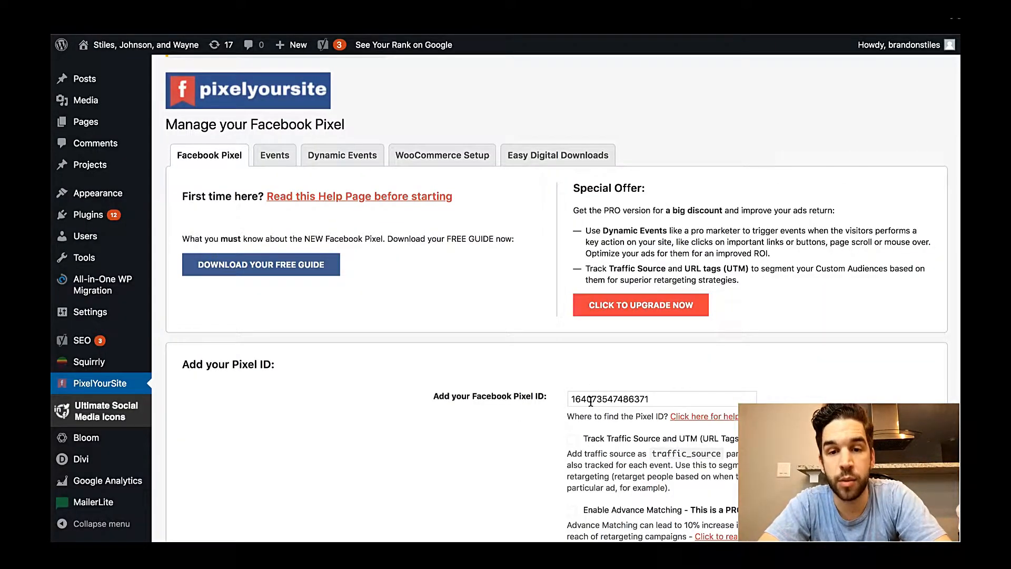
double_click(591, 399)
key("super+v")
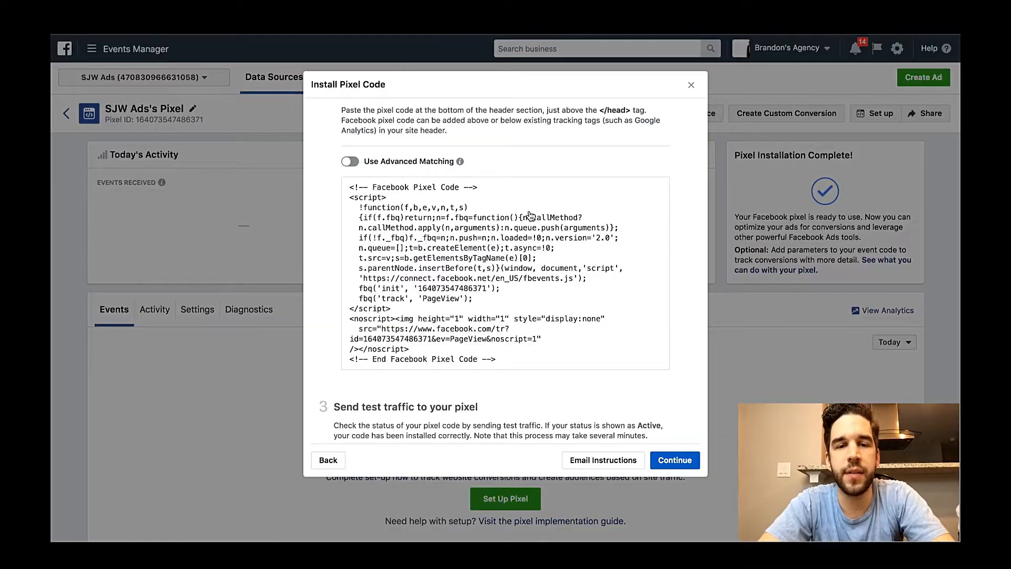
scroll(520, 249, "down", 2)
scroll(520, 248, "up", 4)
scroll(520, 249, "down", 5)
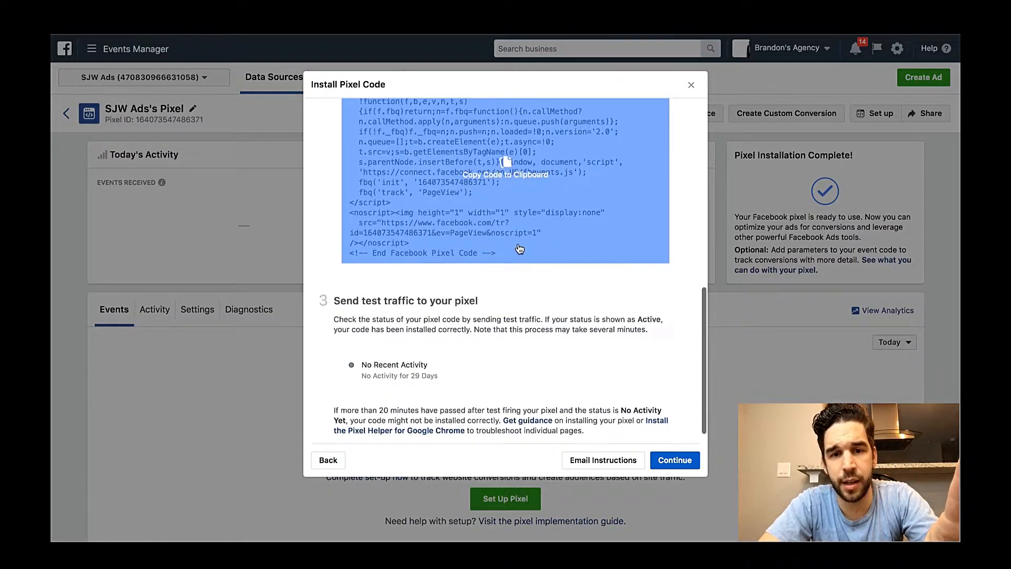
Step: Close the pixel installation dialog, copy the pixel ID from the pixel's header, and enter it as PixelYourSite's Facebook Pixel ID
left_click(692, 84)
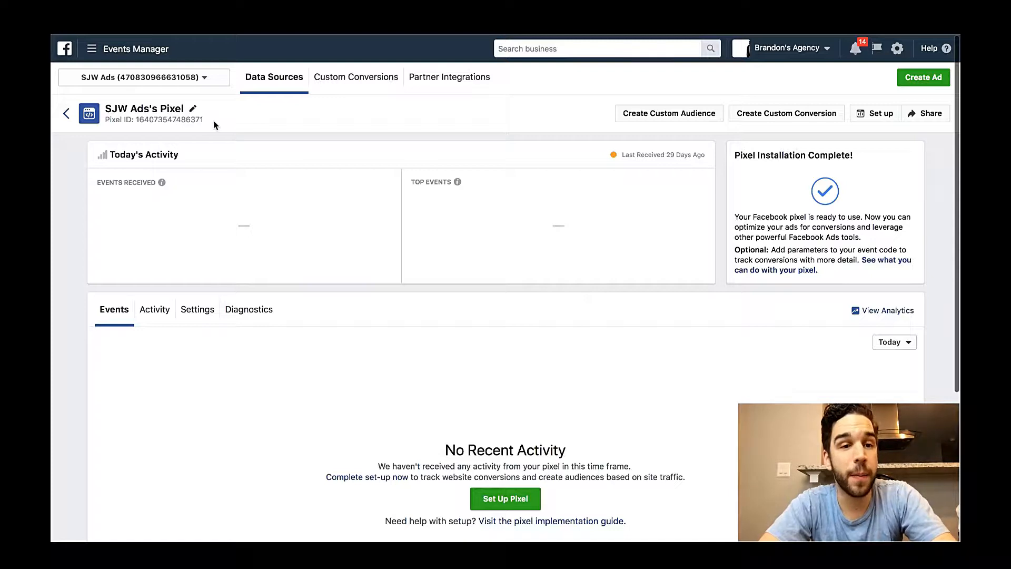
left_click_drag(205, 122, 137, 120)
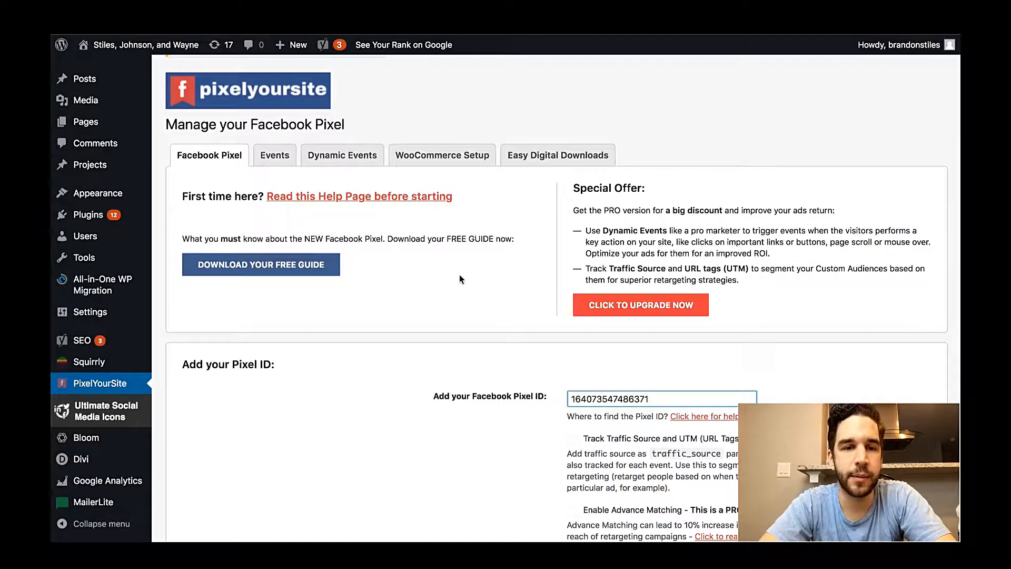
key("ctrl+a")
key("ctrl+v")
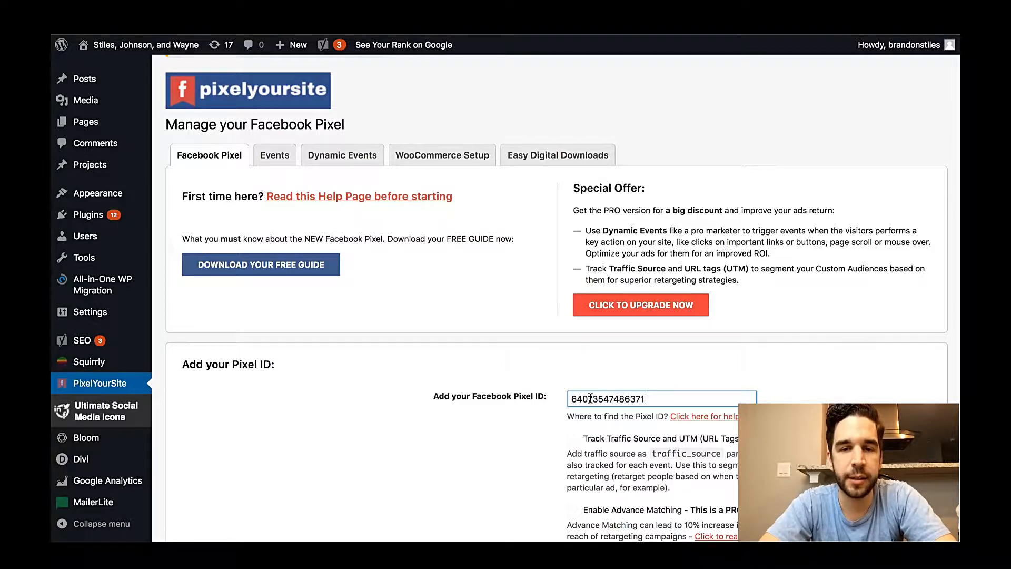
Step: Save the PixelYourSite settings with the plugin's general settings activated
scroll(513, 463, "down", 15)
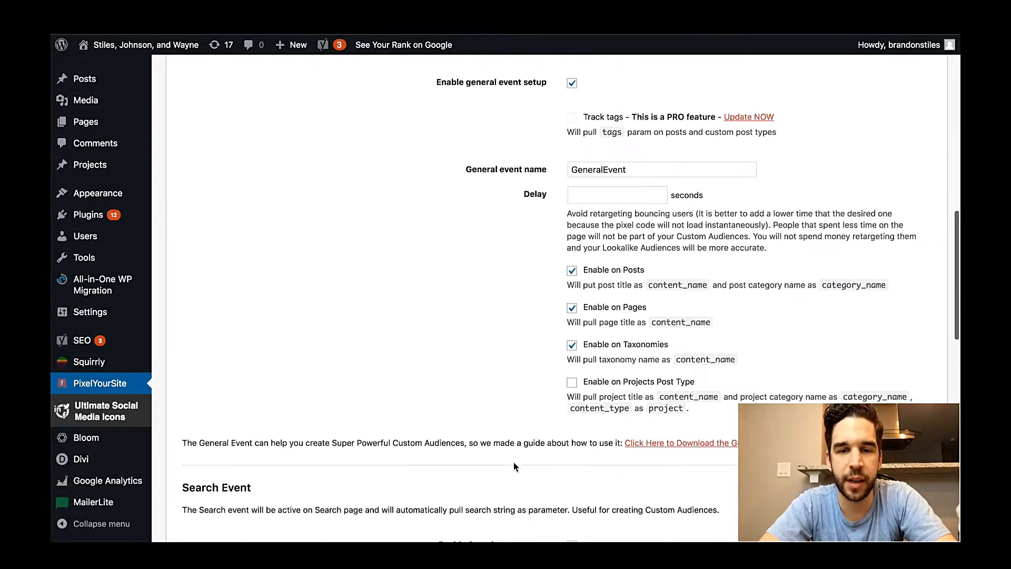
scroll(513, 463, "down", 5)
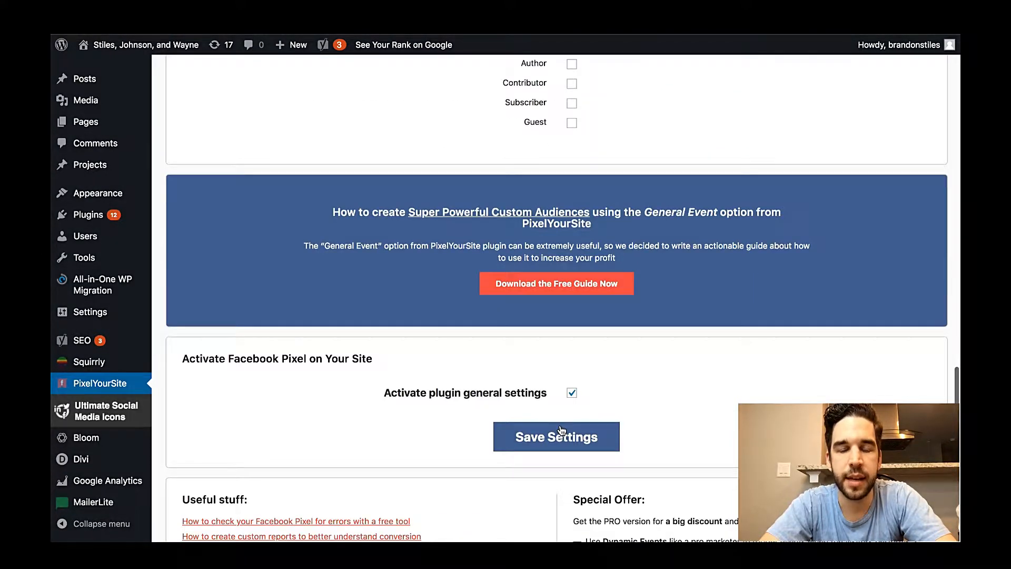
left_click(562, 437)
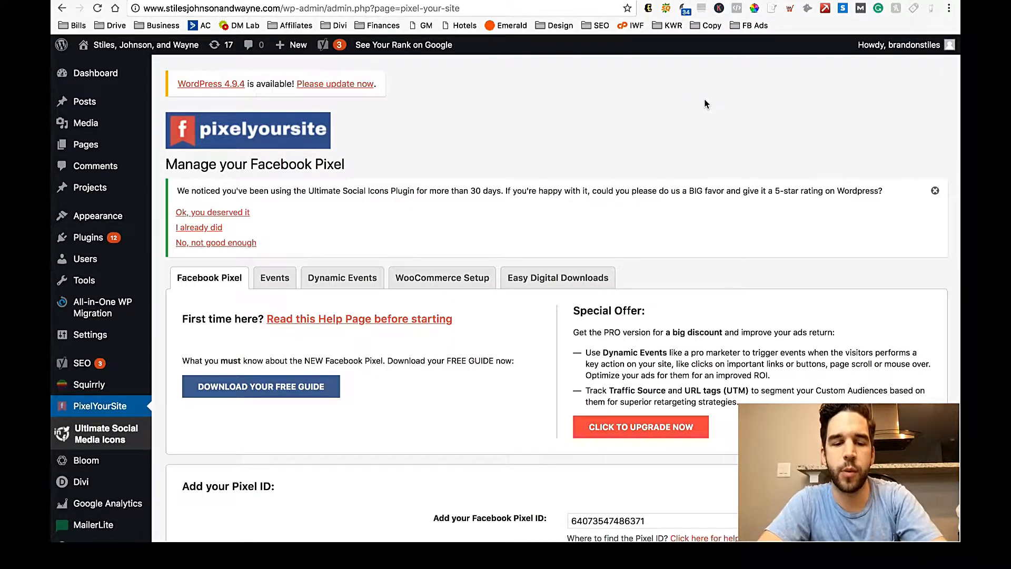
Step: Open the website's home page and examine its pixel and PageView event details with Facebook Pixel Helper
key("super+r")
mouse_move(141, 45)
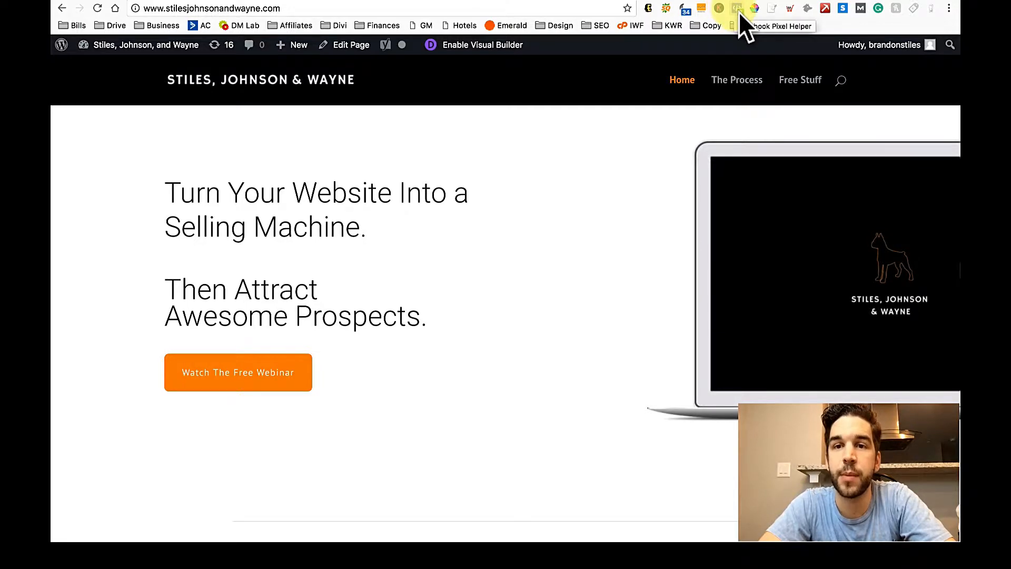
left_click(738, 12)
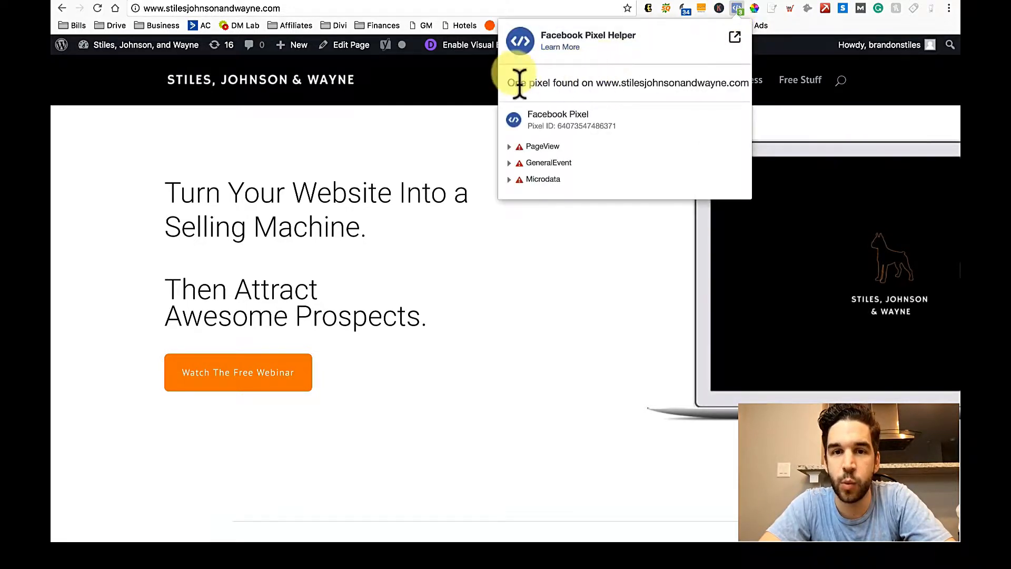
left_click(506, 147)
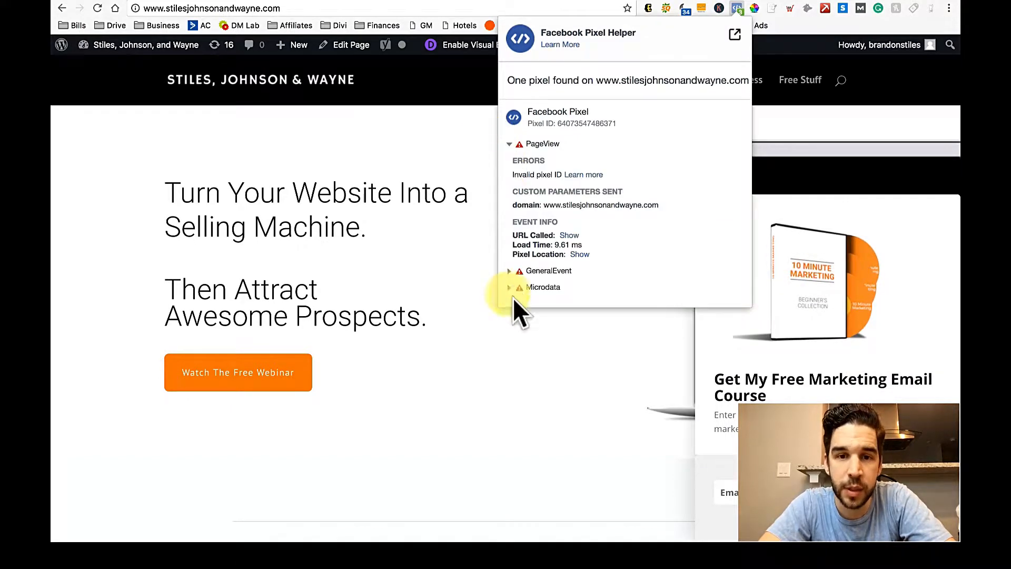
left_click(510, 144)
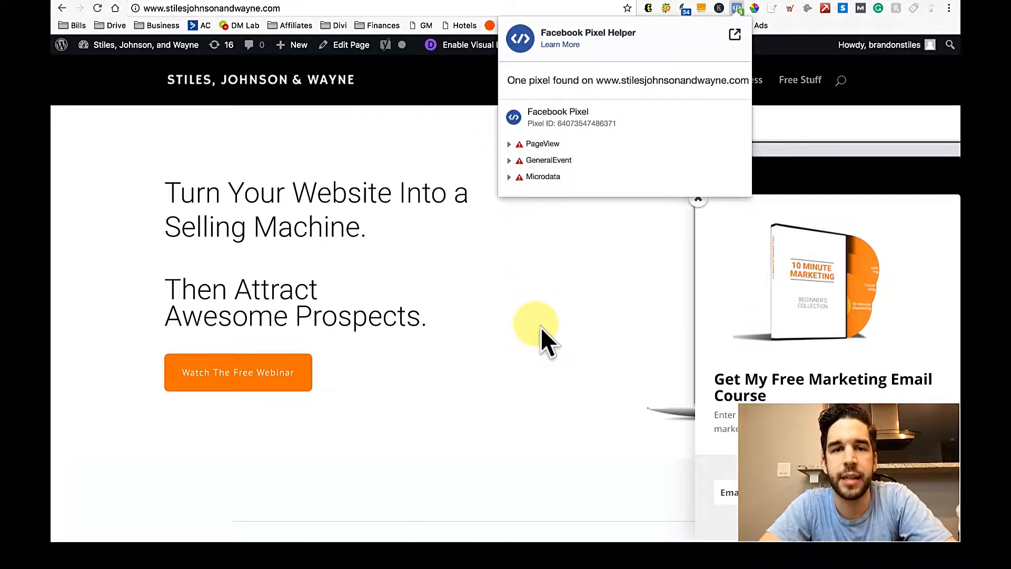
key("Escape")
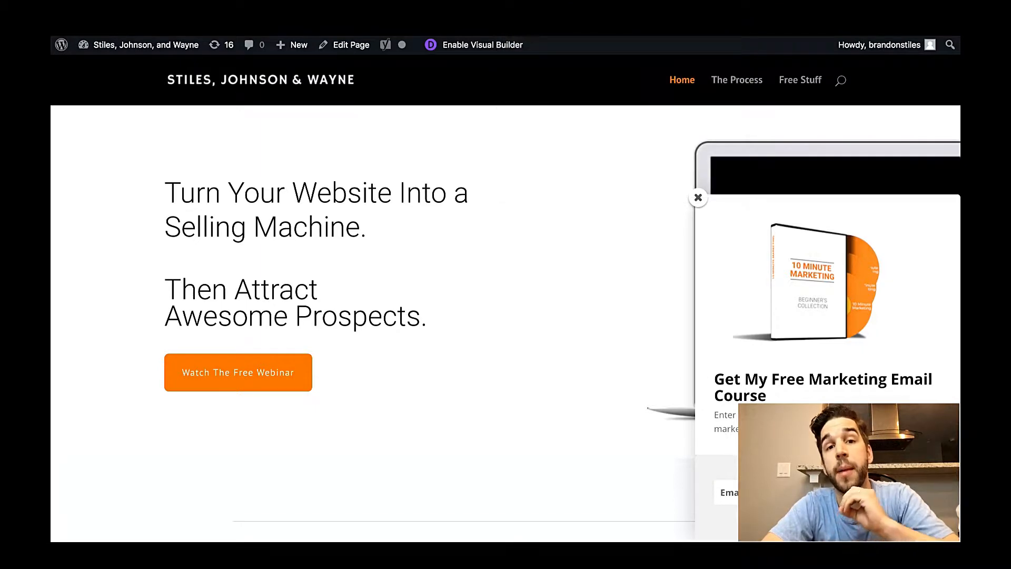
Step: Review the manual pixel installation instructions in Facebook Events Manager through the test traffic section, and close them
scroll(506, 316, "down", 8)
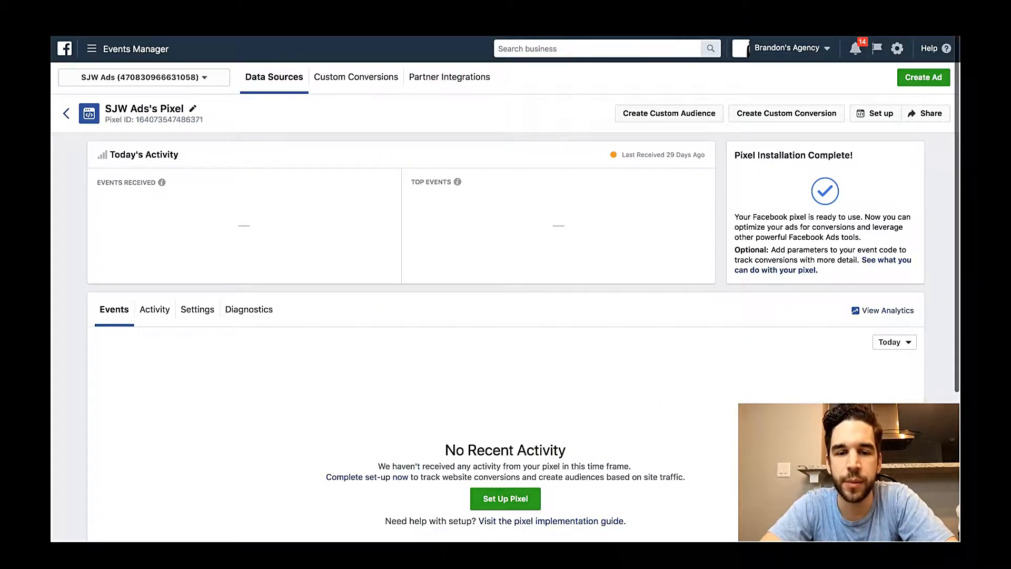
scroll(543, 400, "down", 3)
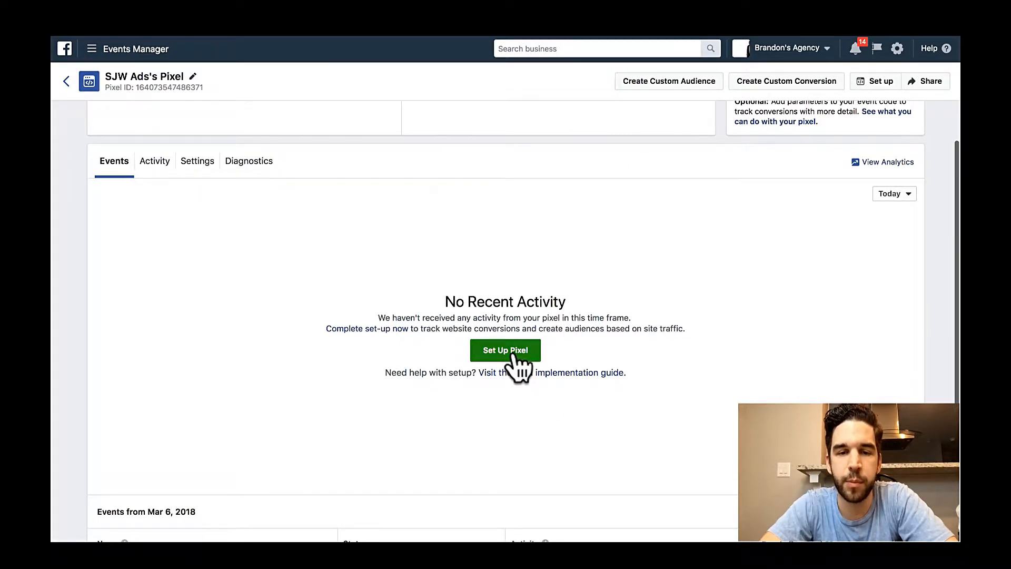
left_click(512, 353)
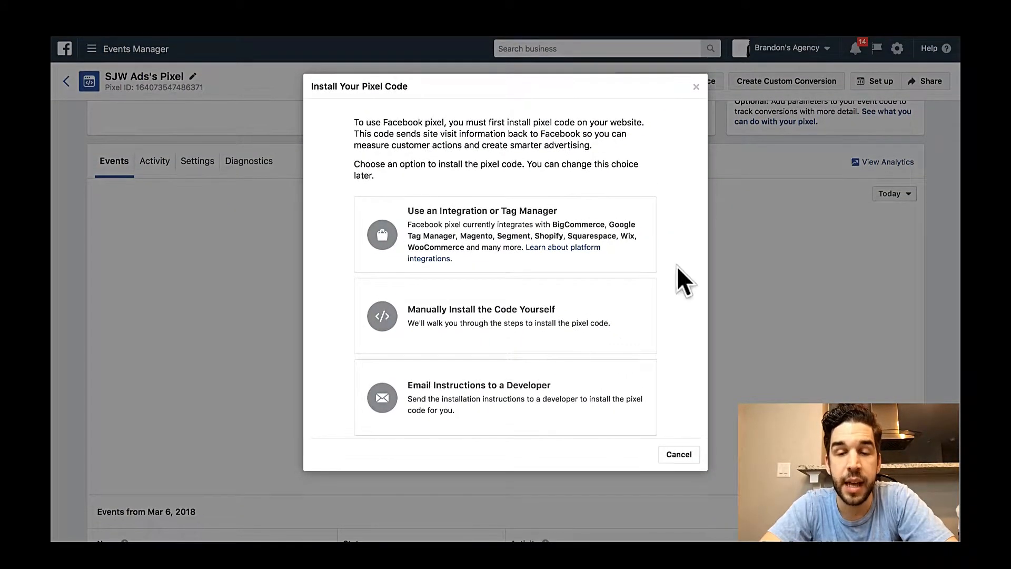
left_click(576, 308)
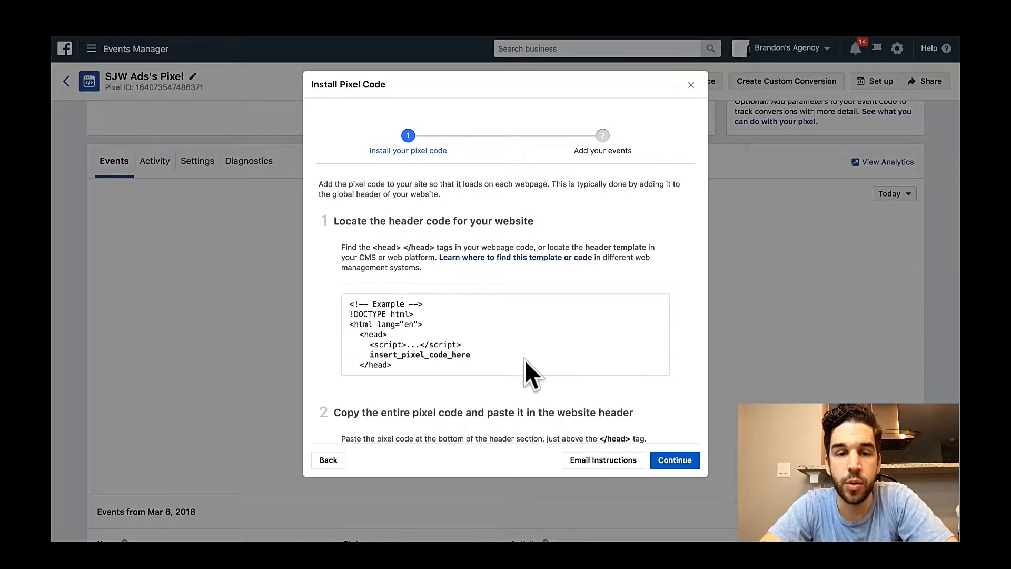
scroll(524, 359, "down", 10)
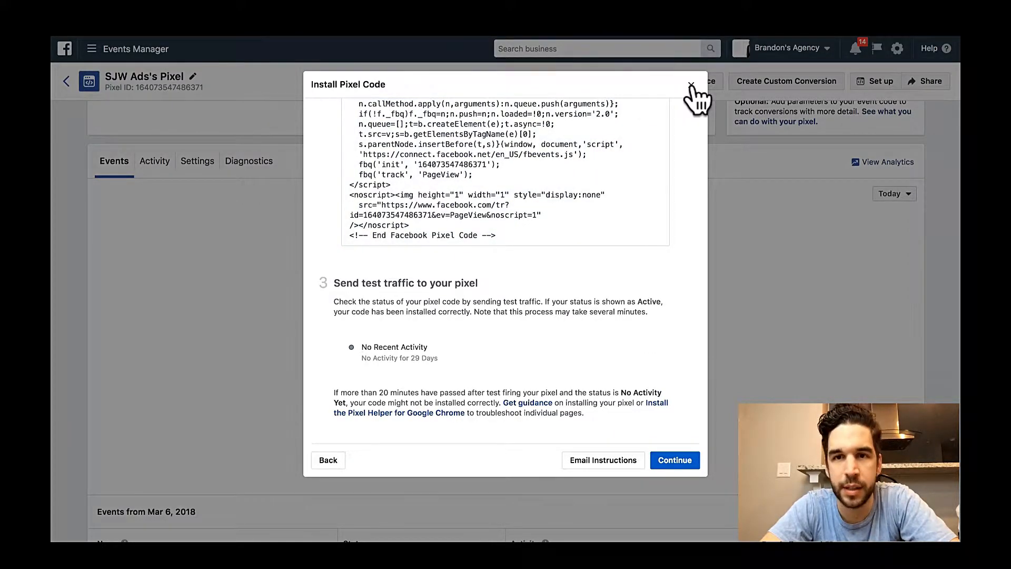
left_click(691, 85)
Step: Check the pixel and events on the Events Manager page with Facebook Pixel Helper, and close the helper
left_click(745, 37)
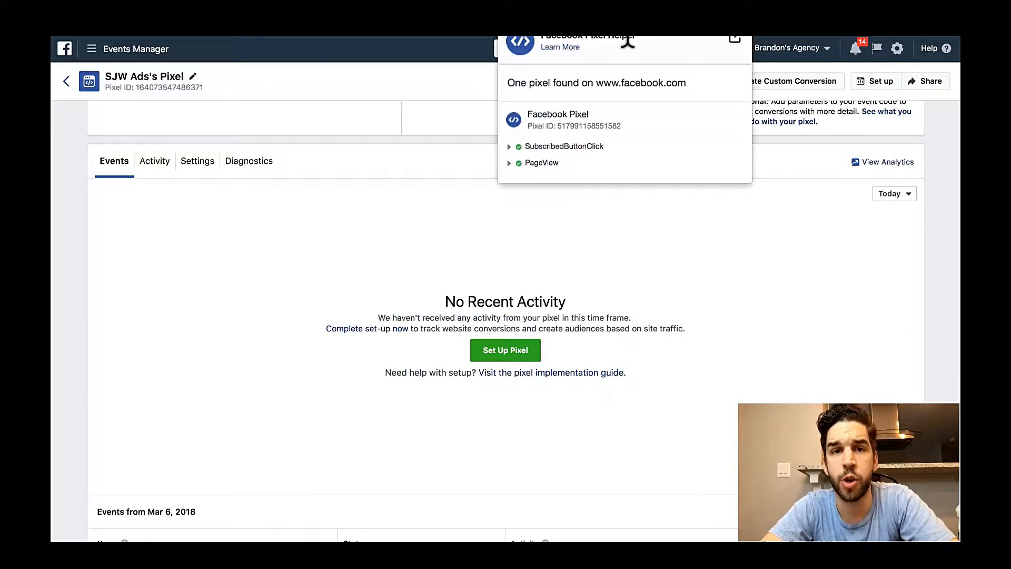
left_click(729, 279)
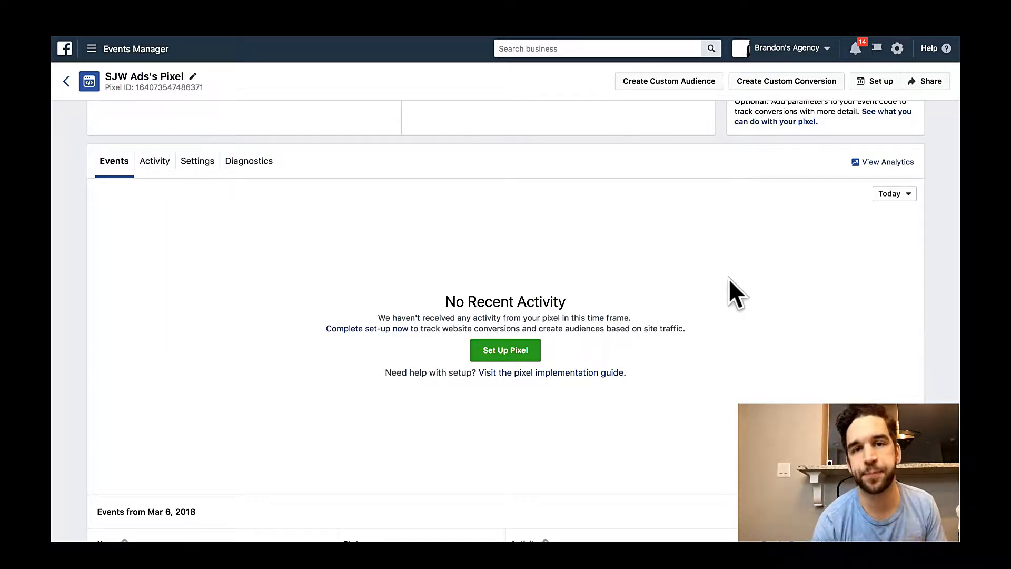
scroll(728, 278, "up", 5)
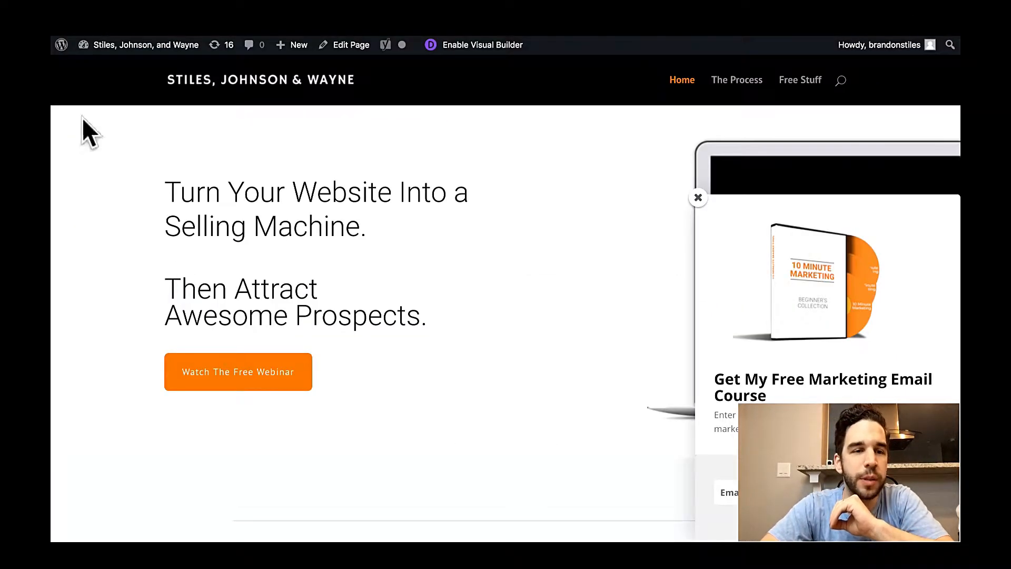
Step: Go from the website to its WordPress dashboard and open the Events settings of PixelYourSite
mouse_move(100, 49)
left_click(97, 70)
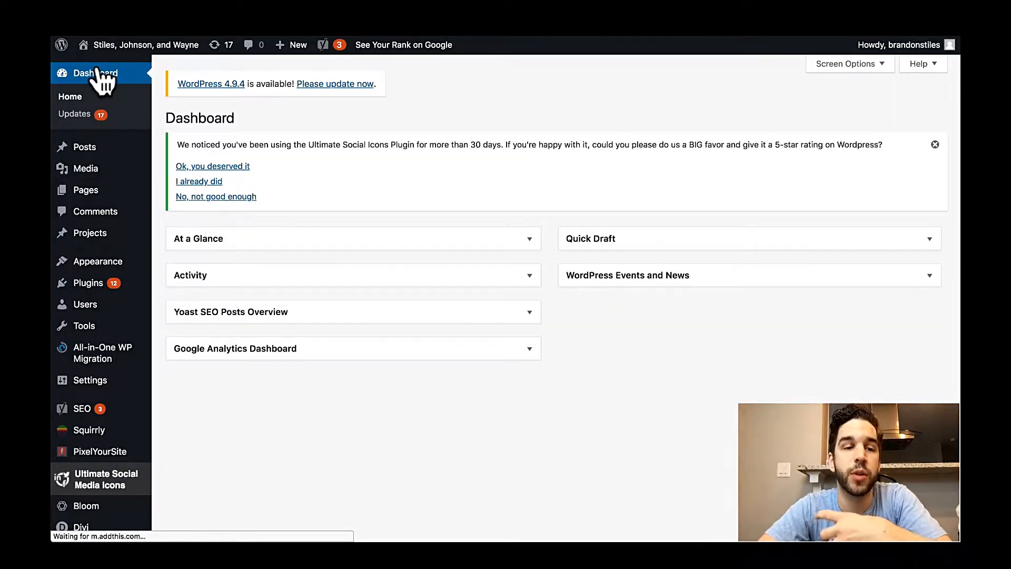
left_click(80, 456)
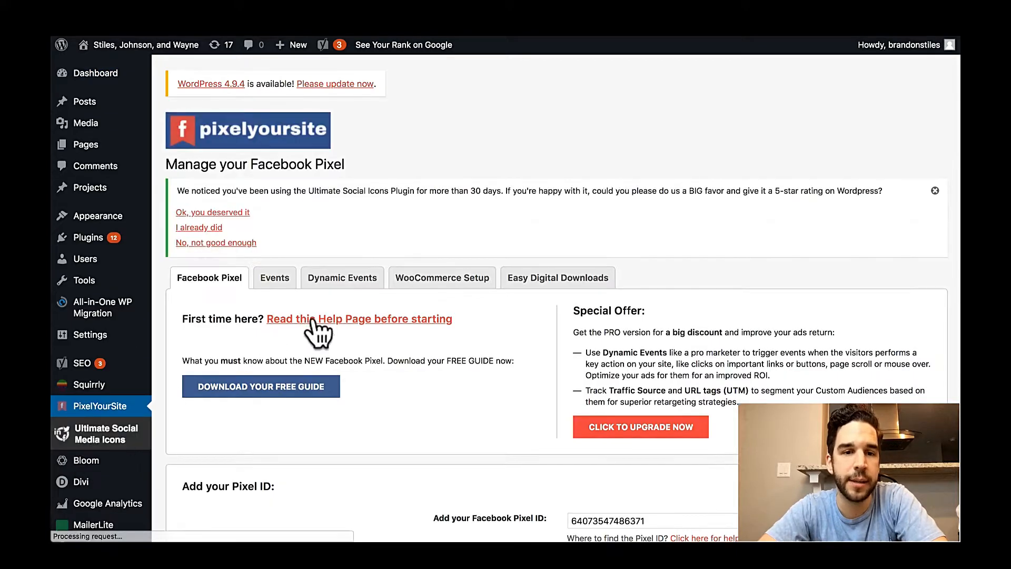
left_click(273, 285)
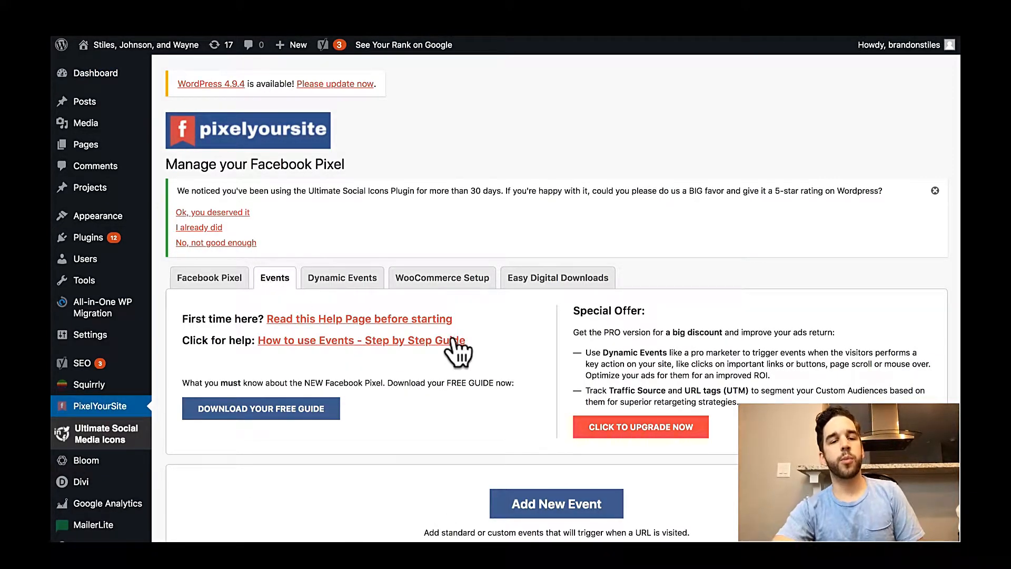
Step: Examine PixelYourSite's event options and the list of active events
scroll(463, 356, "down", 7)
scroll(462, 358, "down", 2)
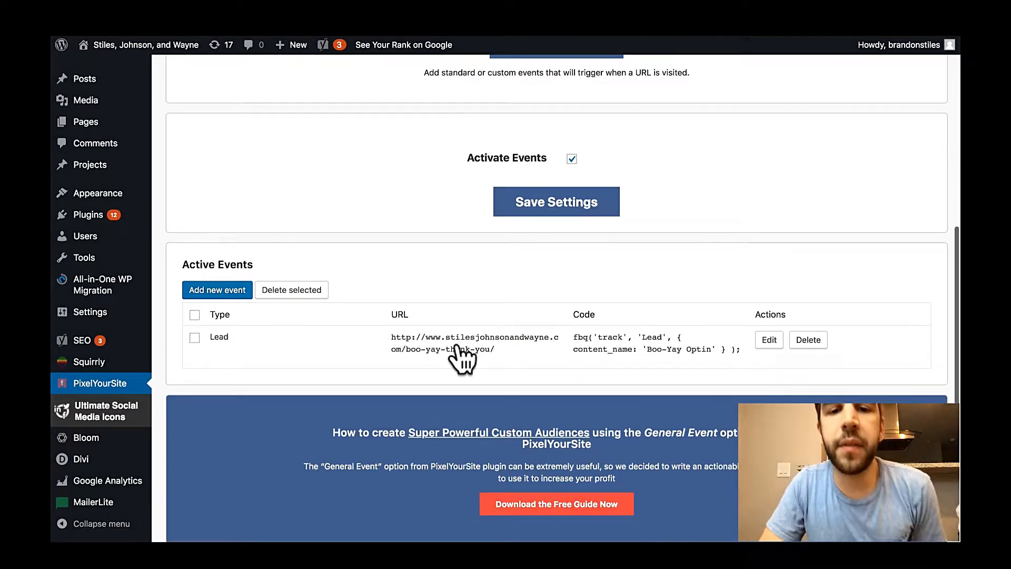
scroll(463, 359, "up", 1)
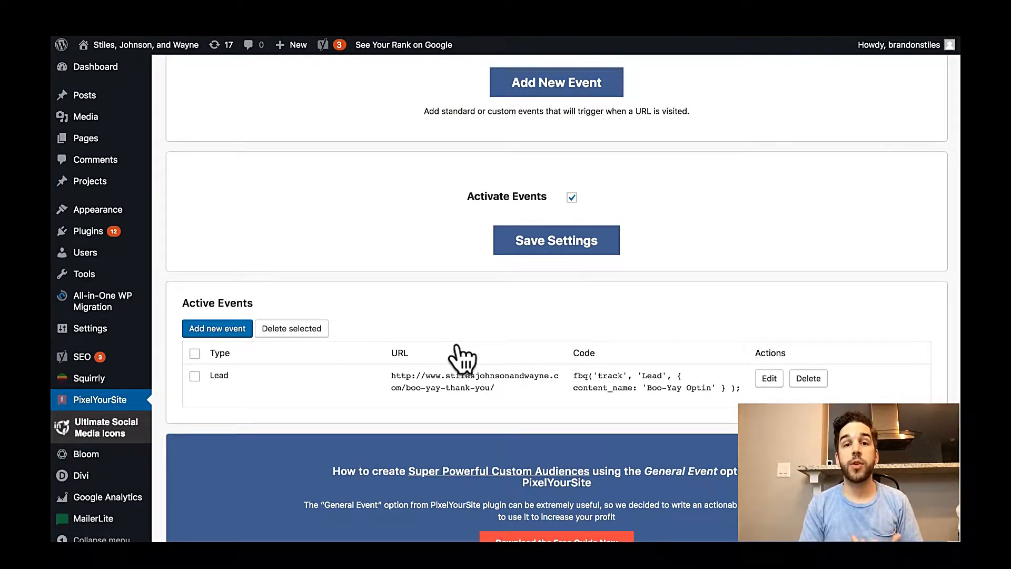
scroll(462, 358, "up", 8)
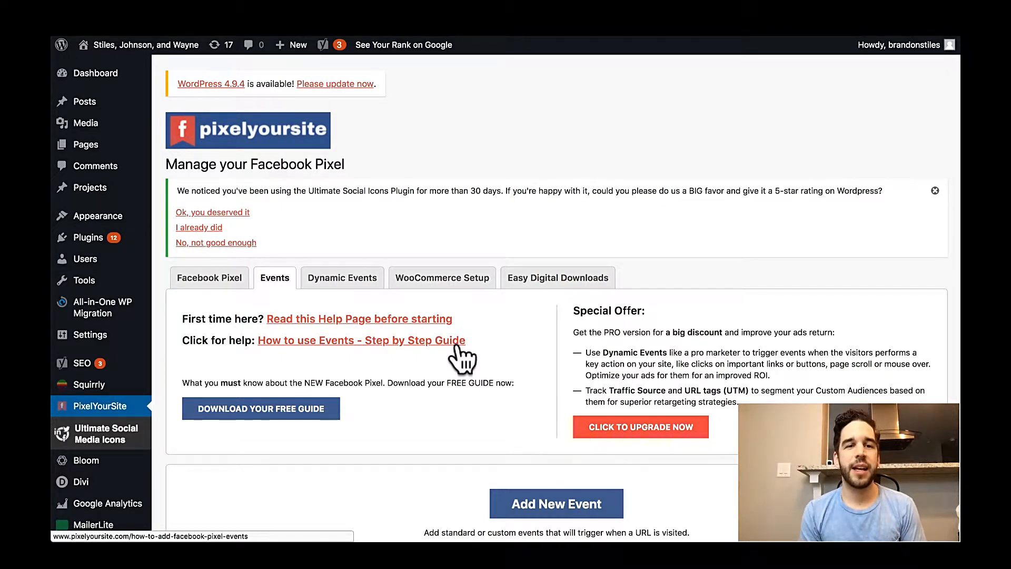
scroll(458, 348, "down", 1)
scroll(459, 355, "down", 10)
scroll(460, 357, "up", 10)
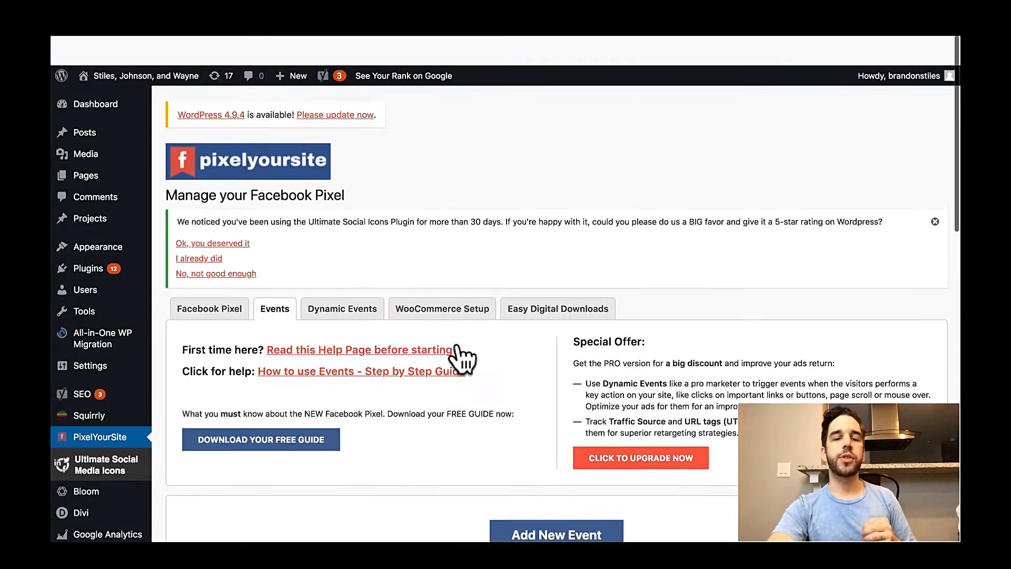
Step: Start a new event and enter the book-thank-you page of the owner's personal website as its trigger URL
scroll(464, 353, "down", 5)
left_click(518, 355)
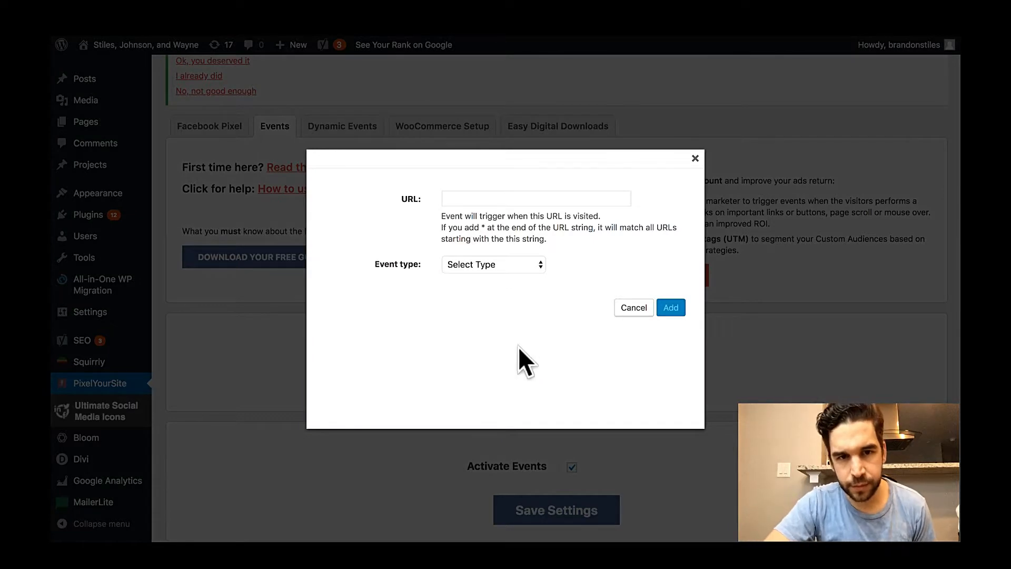
left_click(527, 199)
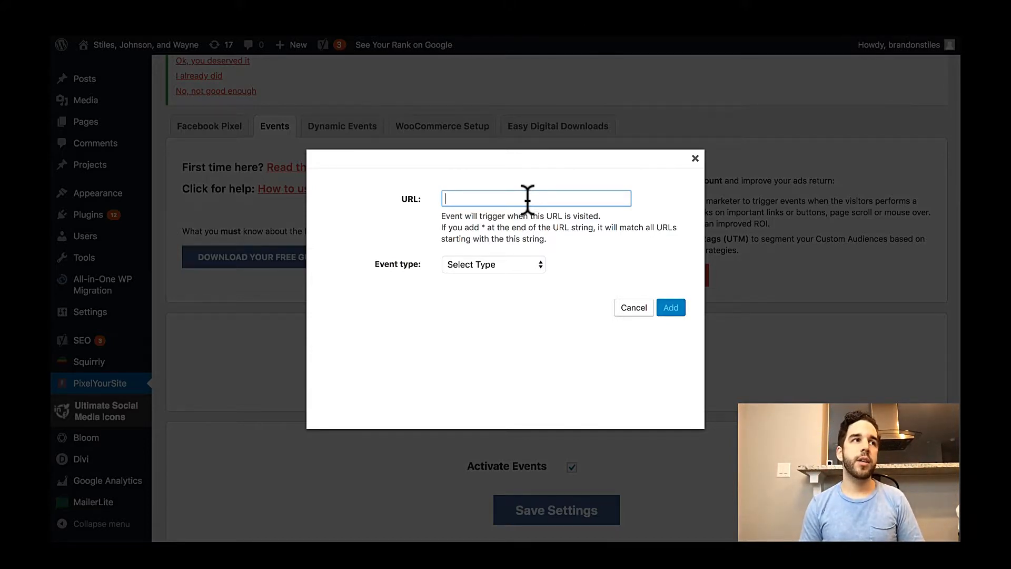
type("brandonstiles.com")
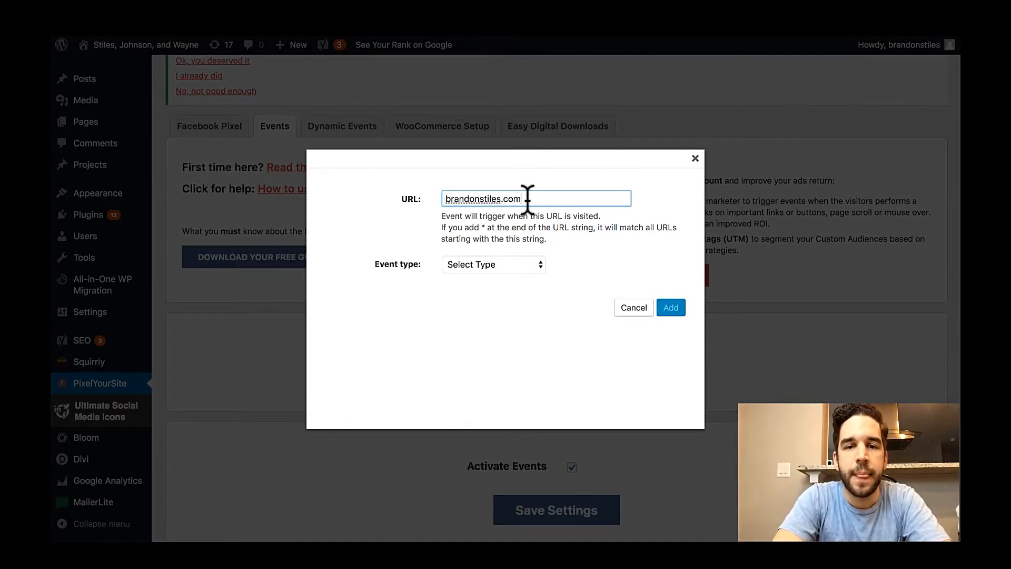
type("/book")
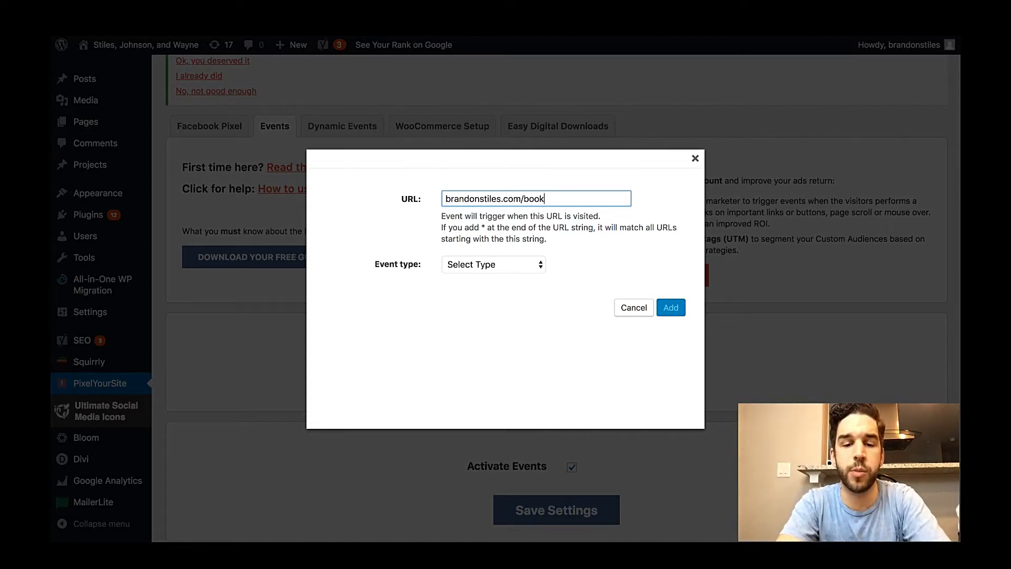
type("thank-you")
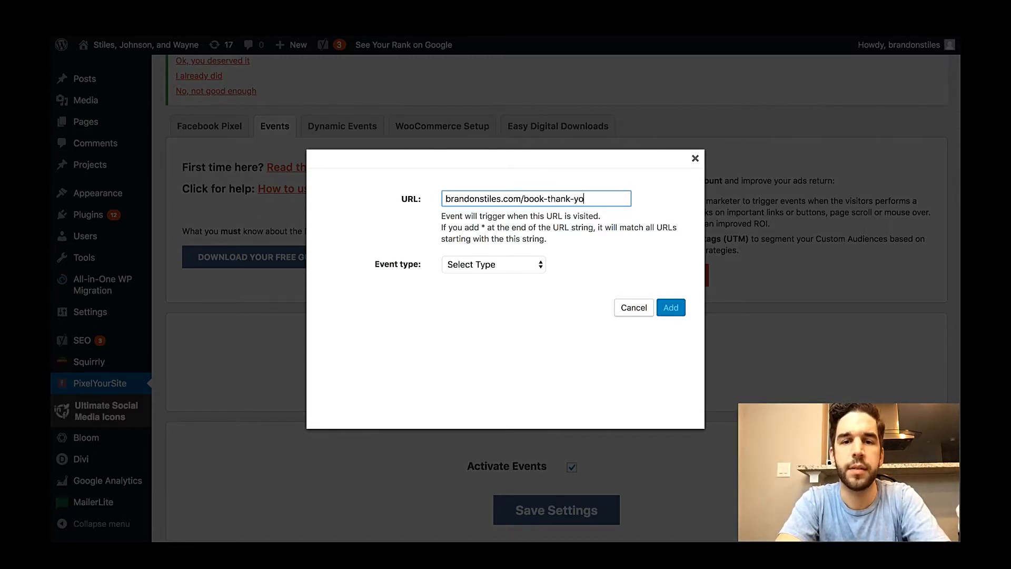
Step: Set the new event's type to Purchase and its value to $9.99, and look through the currency choices without picking one
left_click(536, 268)
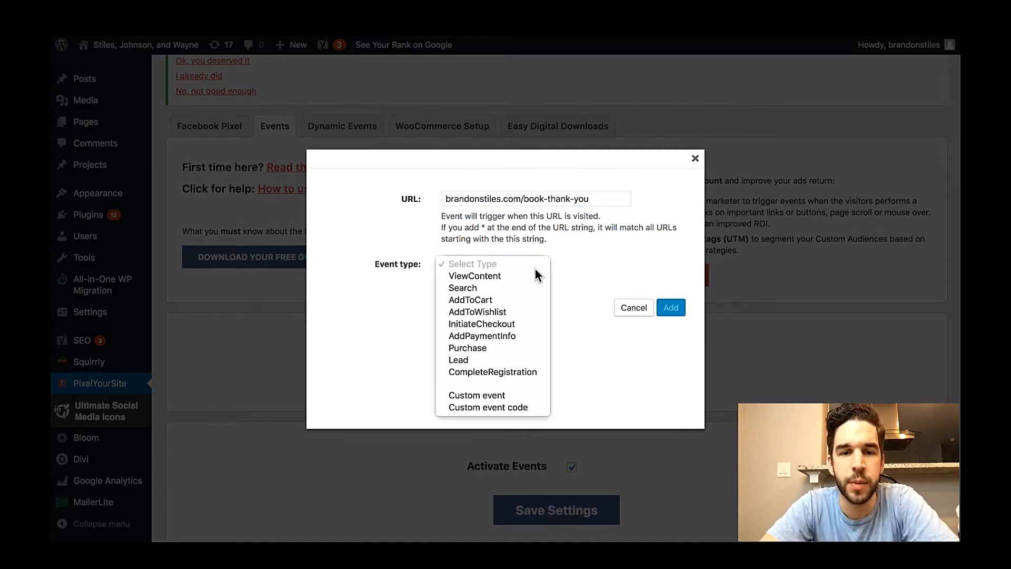
left_click(482, 348)
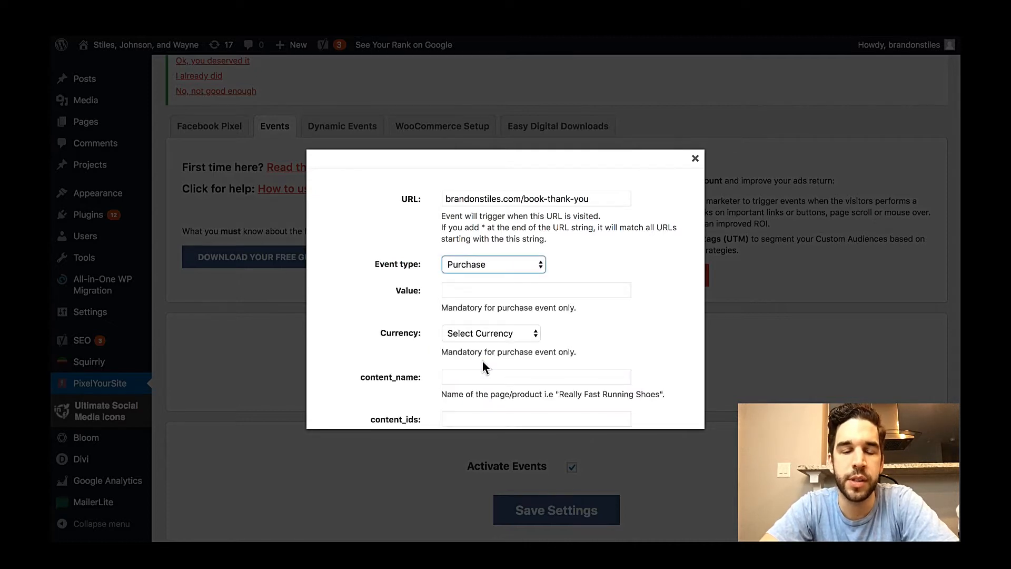
scroll(618, 337, "down", 2)
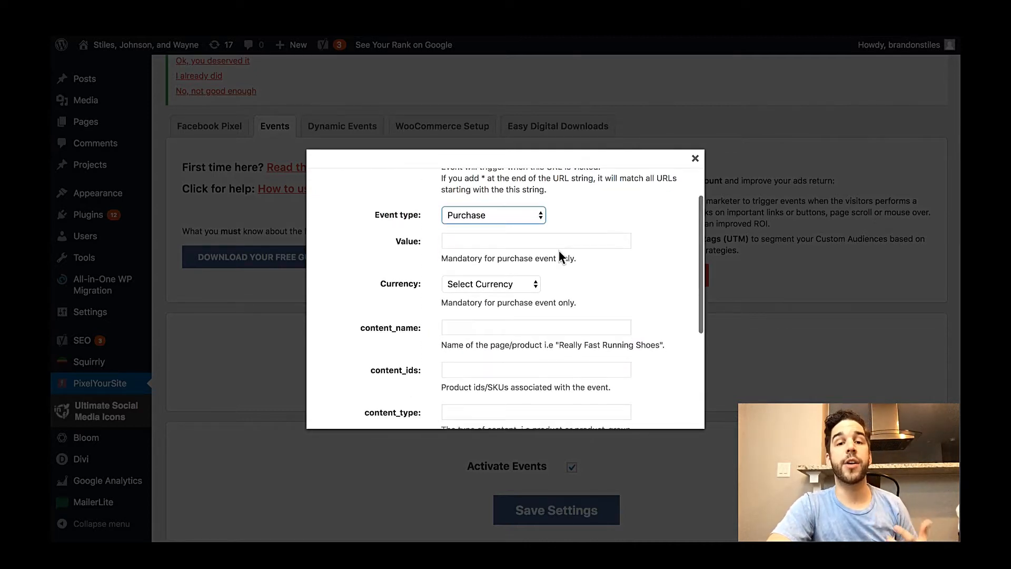
left_click(564, 242)
type("$9")
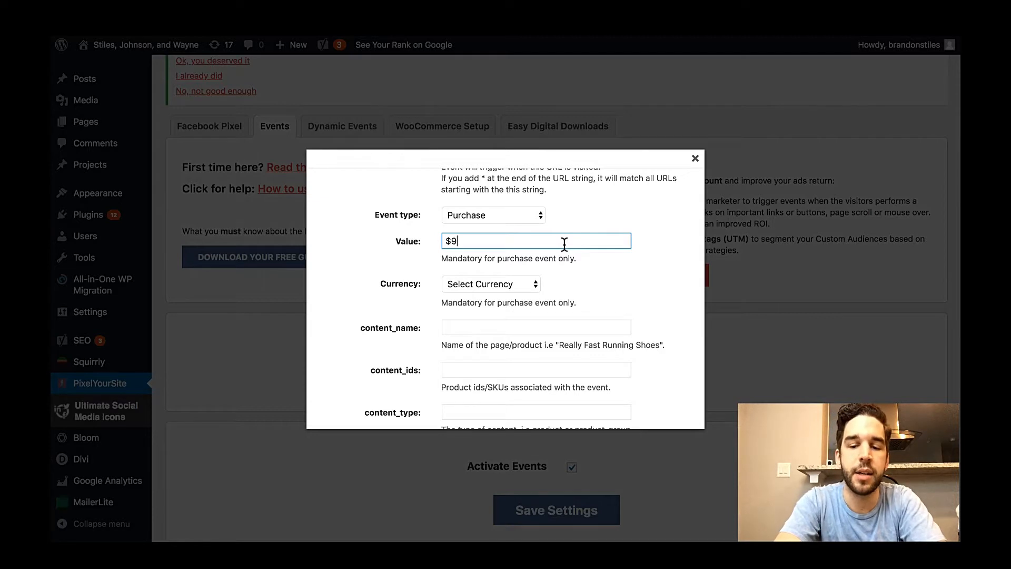
type(".99")
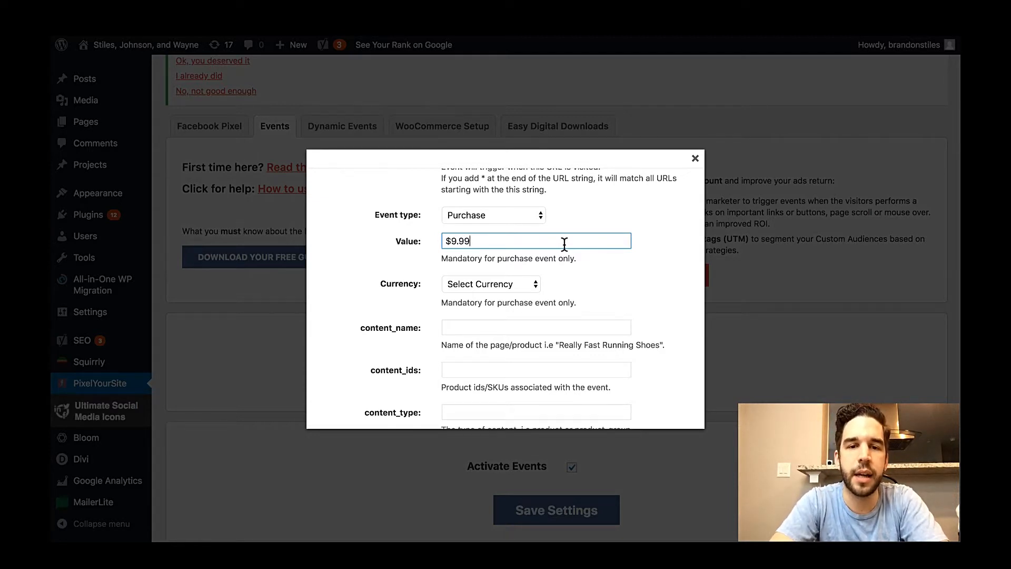
left_click(501, 287)
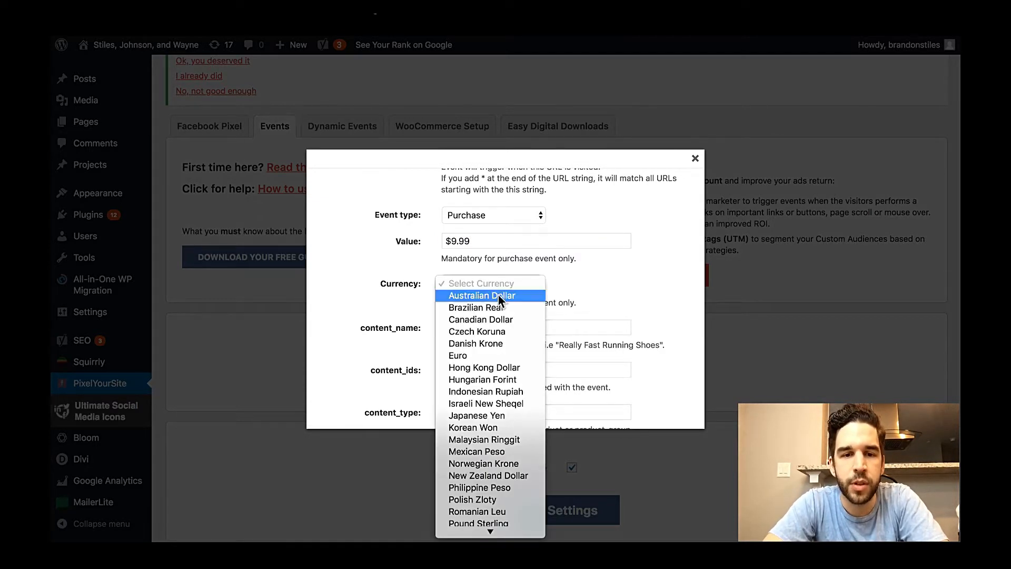
left_click(592, 271)
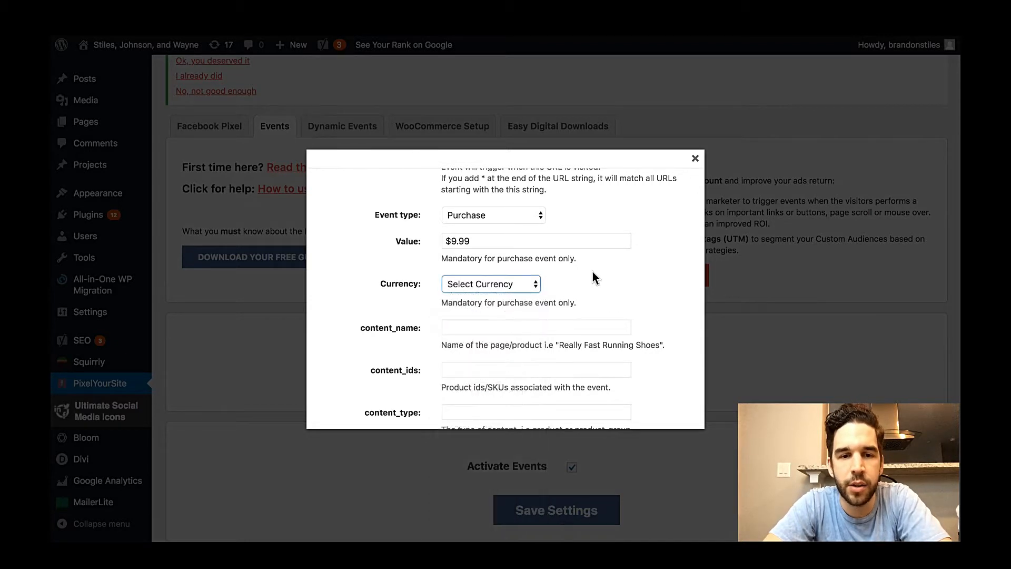
Step: Set the purchase event's content_name to "DJ Book" and add the event
scroll(592, 270, "down", 3)
left_click(592, 269)
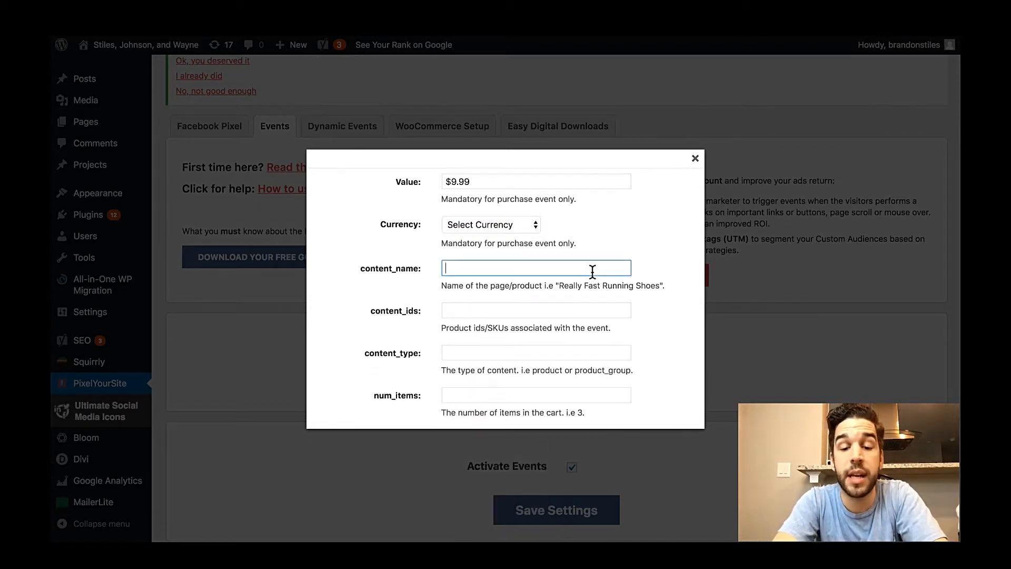
type("DJ ")
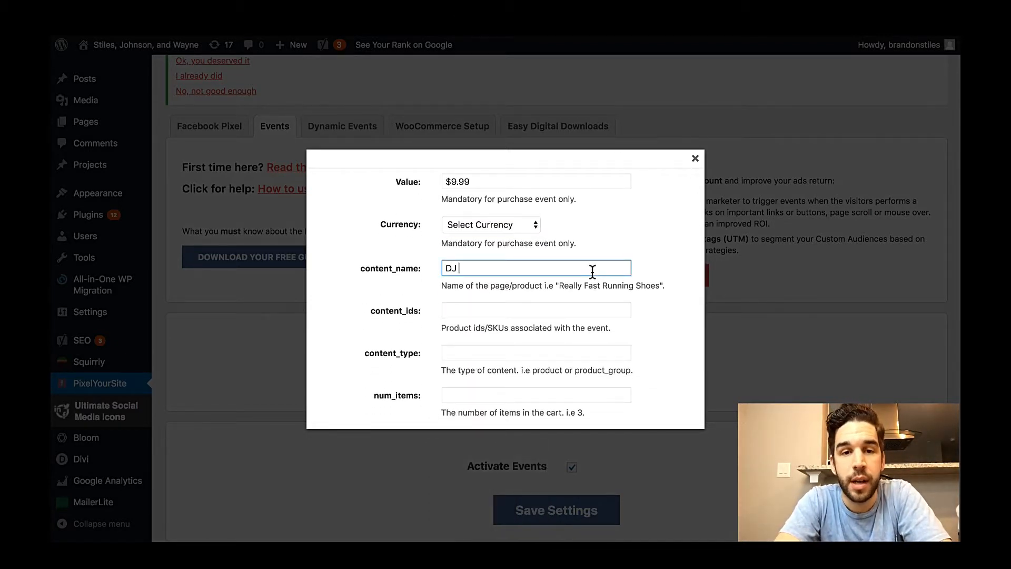
type("Book")
scroll(592, 270, "down", 4)
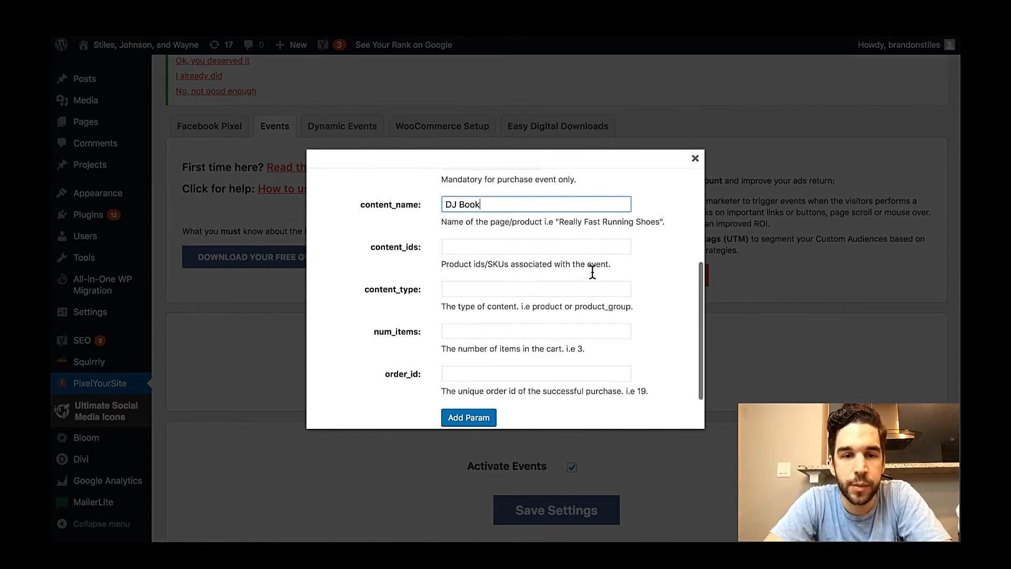
scroll(592, 270, "down", 1)
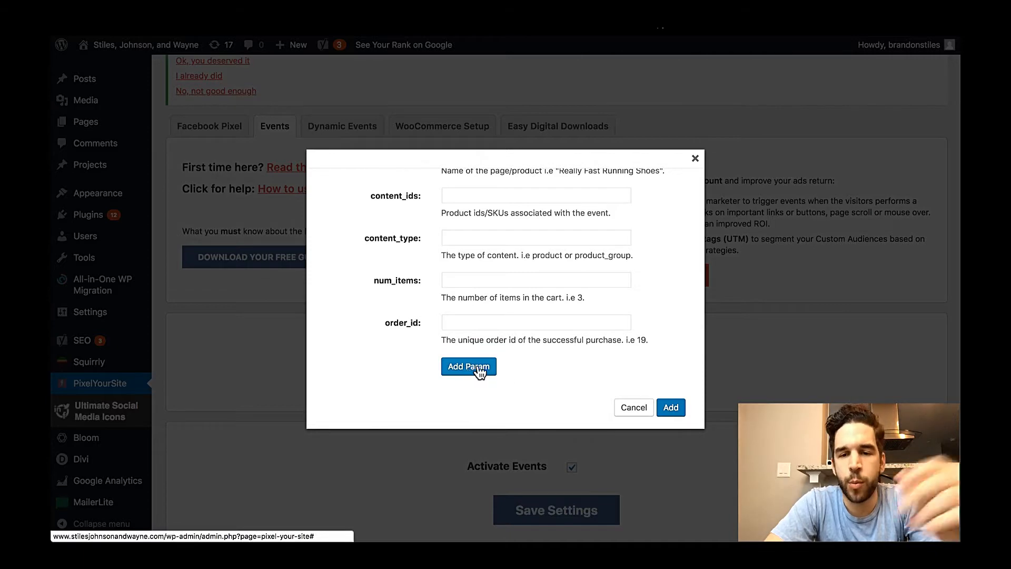
left_click(671, 410)
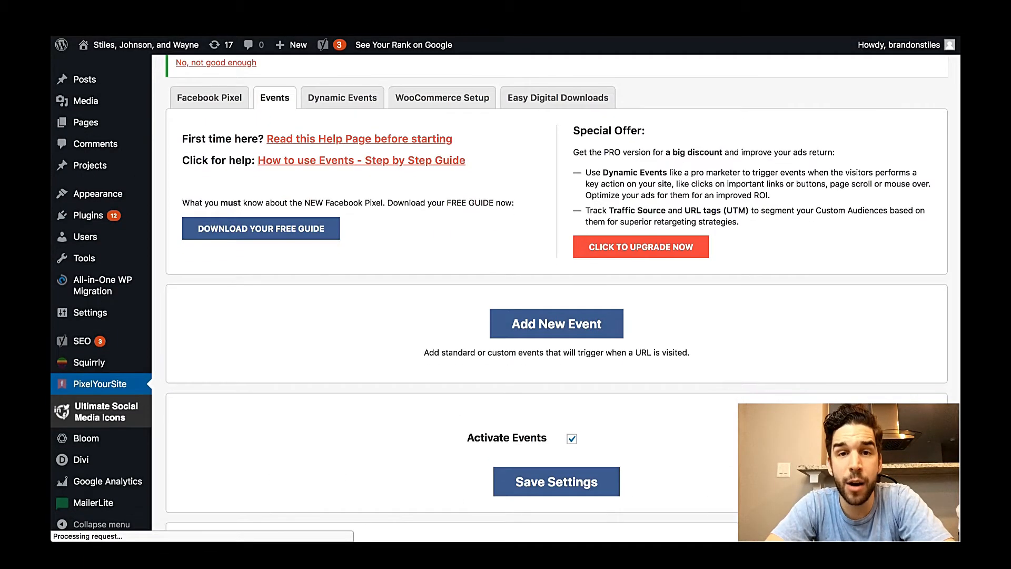
Step: Review the active events list and save the Events settings with events activated
scroll(418, 454, "down", 6)
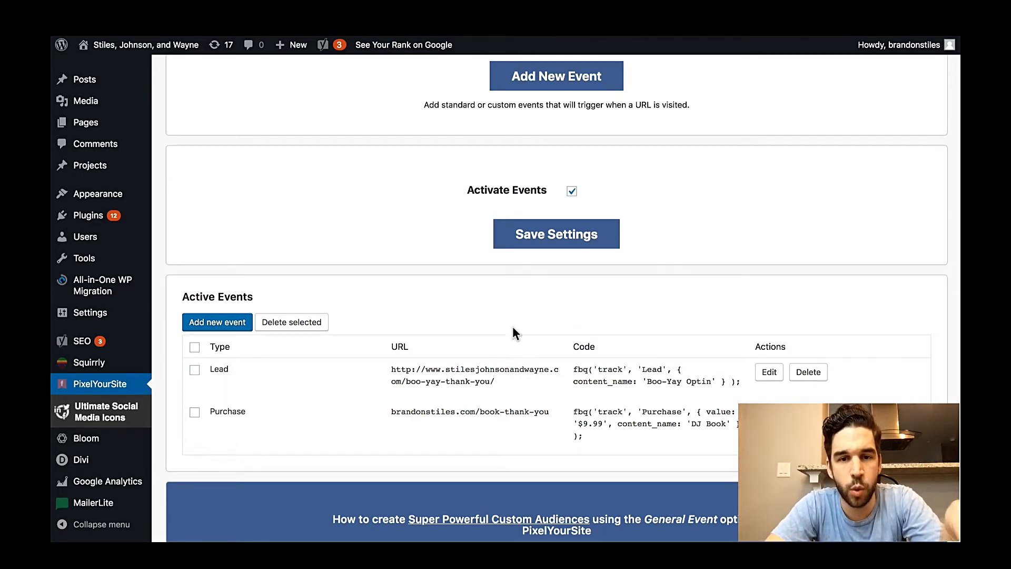
left_click(586, 246)
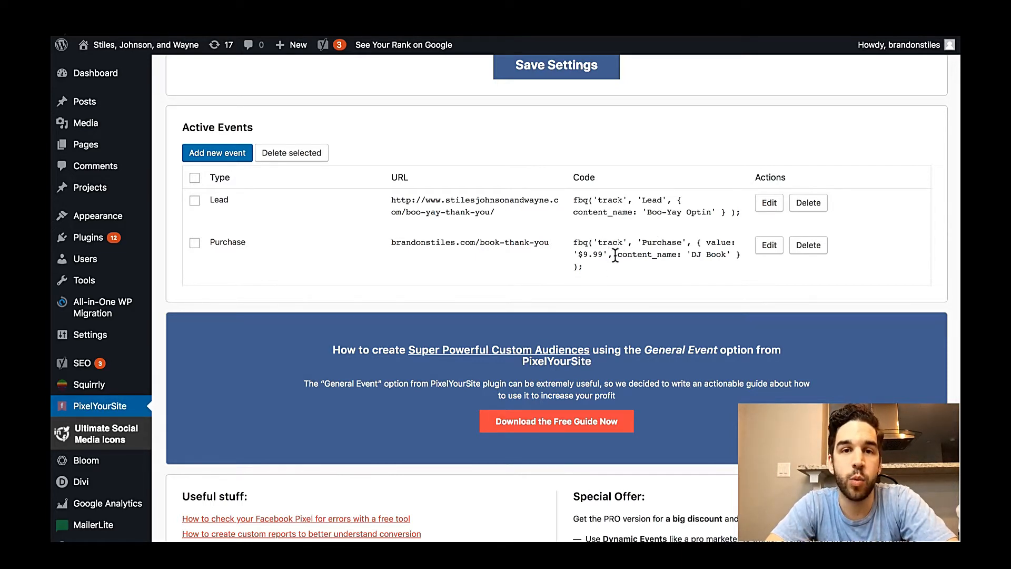
Step: Return to PixelYourSite's Facebook Pixel settings and check the entered Facebook Pixel ID
scroll(615, 255, "up", 15)
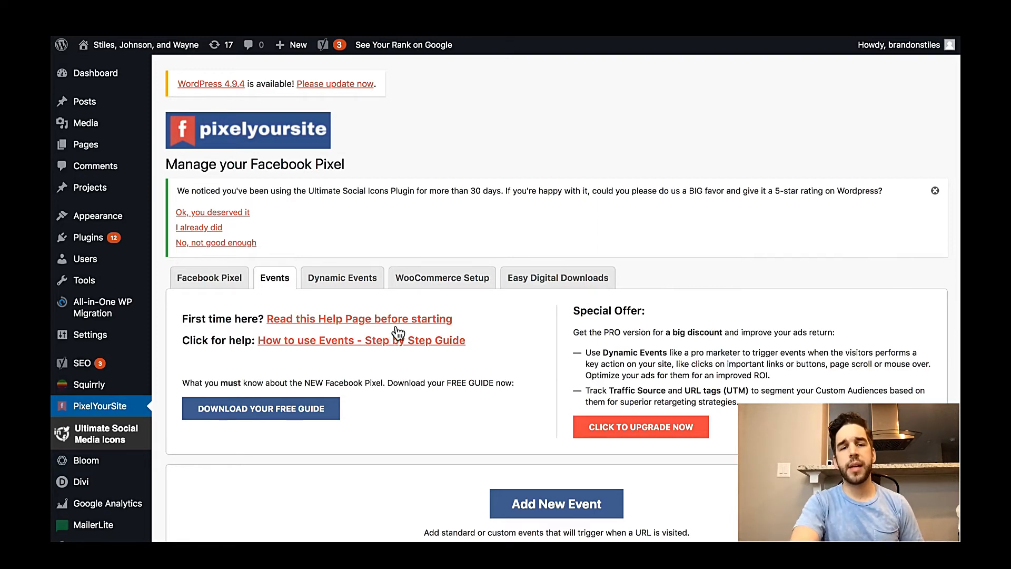
left_click(203, 284)
scroll(573, 388, "down", 3)
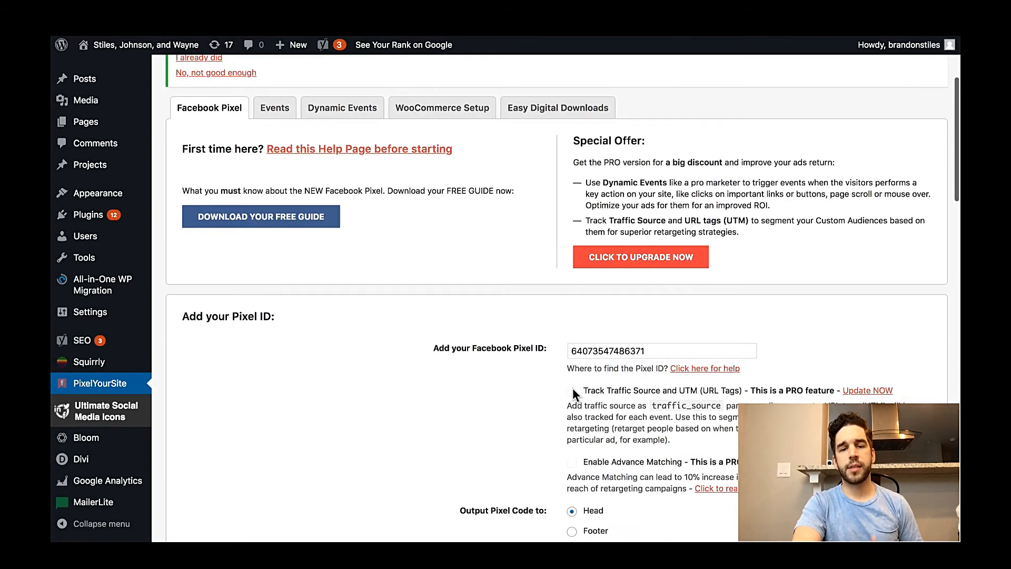
double_click(636, 354)
scroll(636, 357, "up", 3)
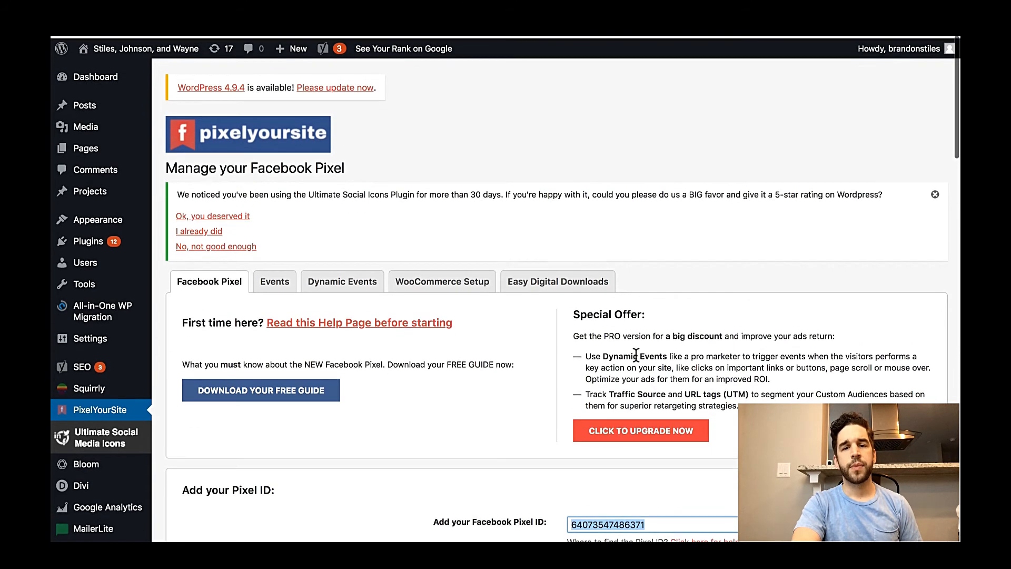